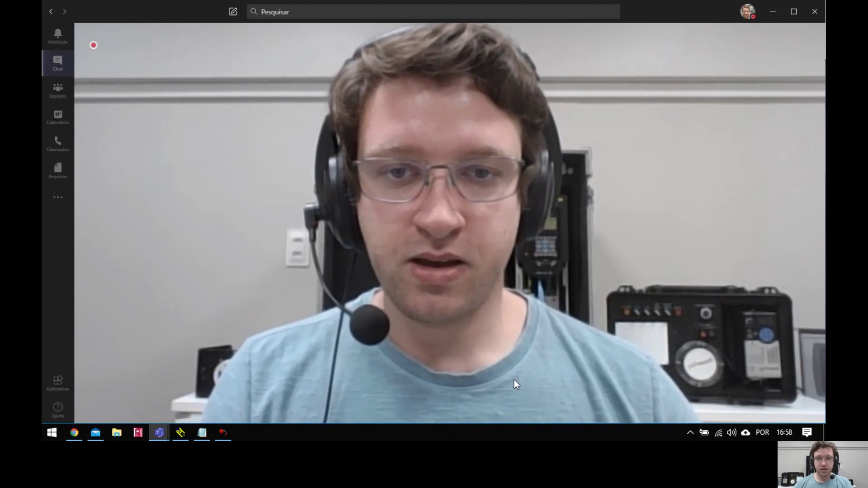
# Switch to RSLinx Classic Lite to check the PowerFlex 755 drive under the E_Devices Ethernet driver.
pyautogui.moveTo(463, 240)
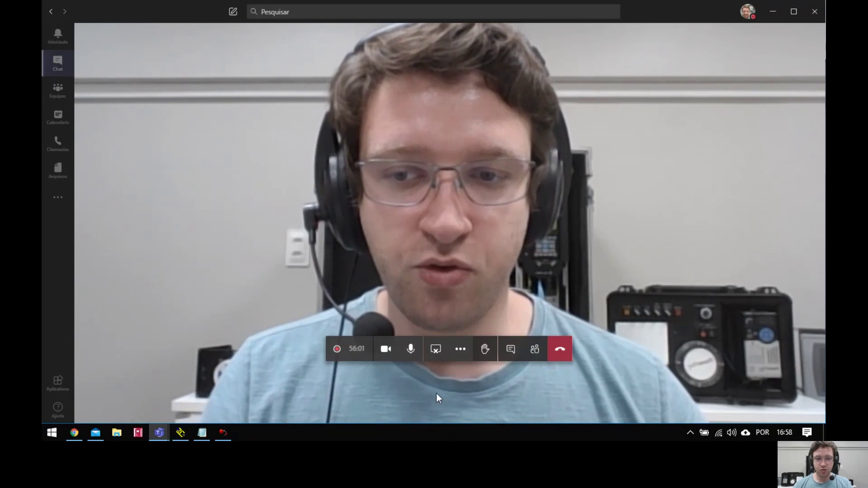
pyautogui.click(180, 431)
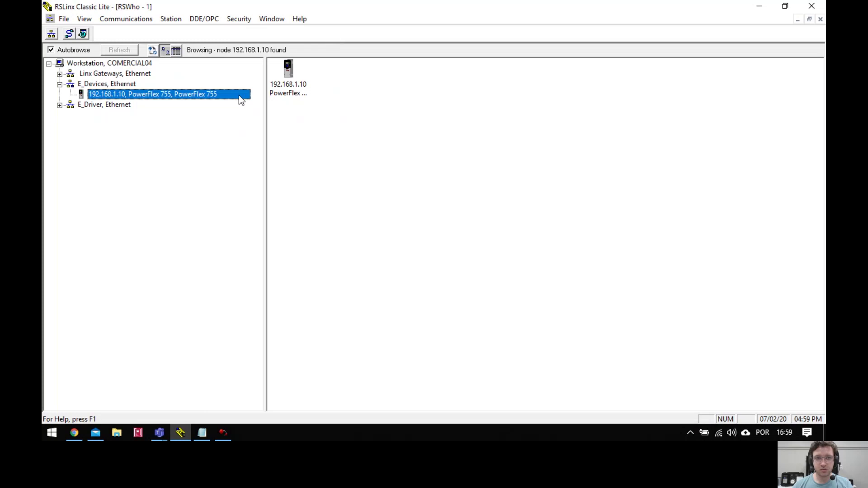
# Switch to Connected Components Workbench, and discover and connect to the PowerFlex 755 at 192.168.1.10 under E_Devices.
pyautogui.click(224, 432)
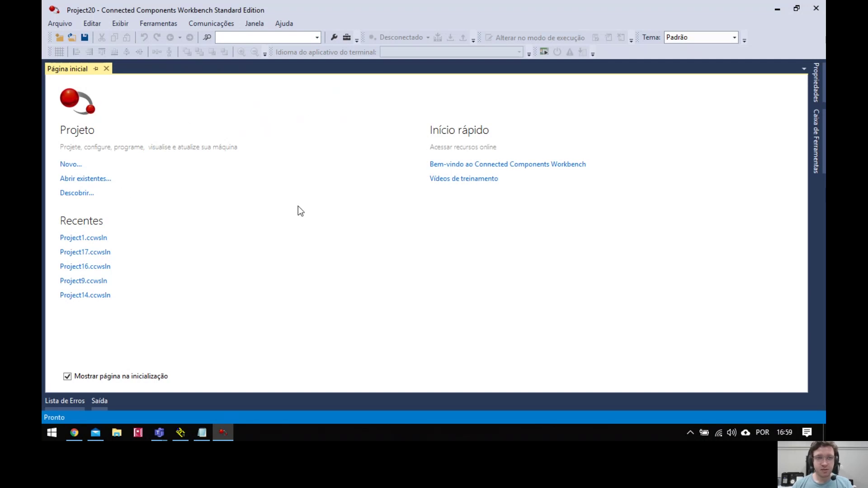
pyautogui.click(73, 193)
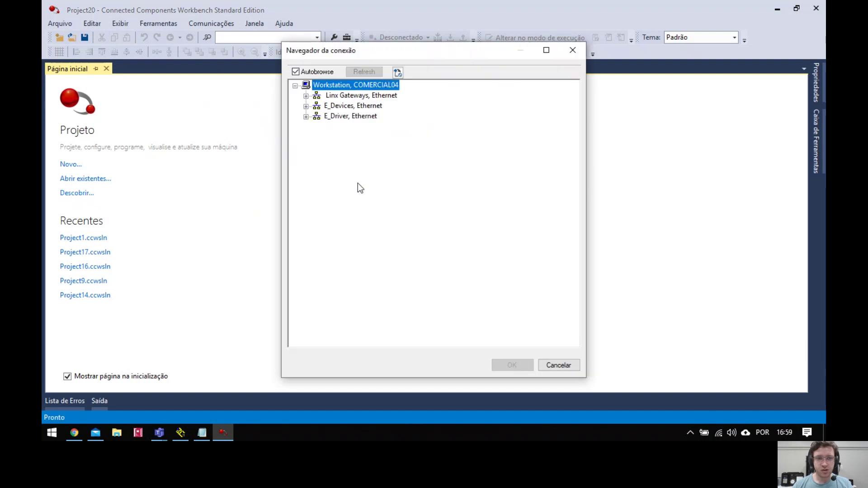
pyautogui.click(305, 106)
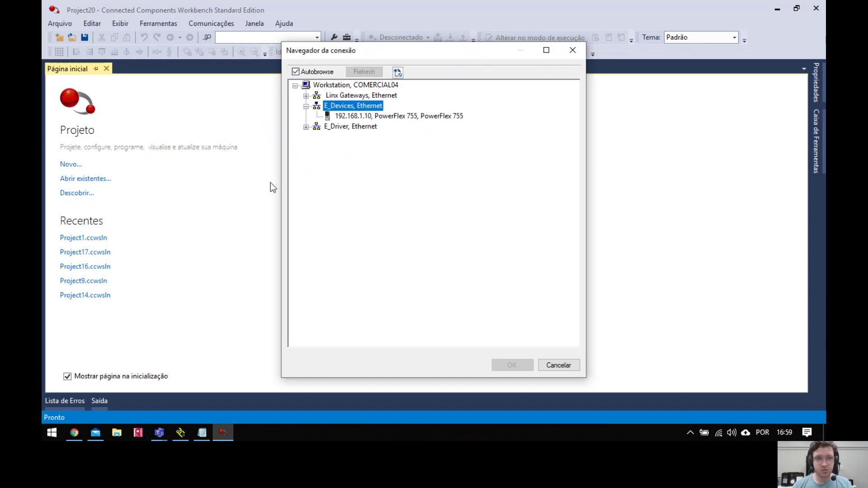
pyautogui.click(415, 117)
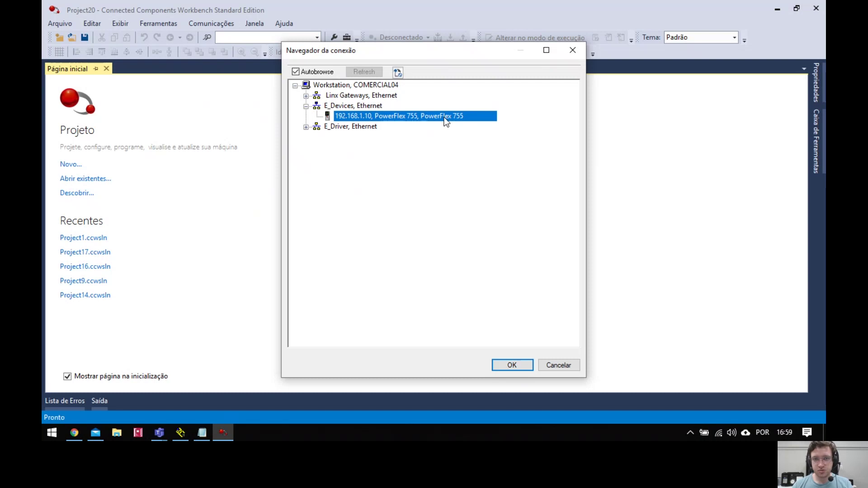
pyautogui.click(511, 364)
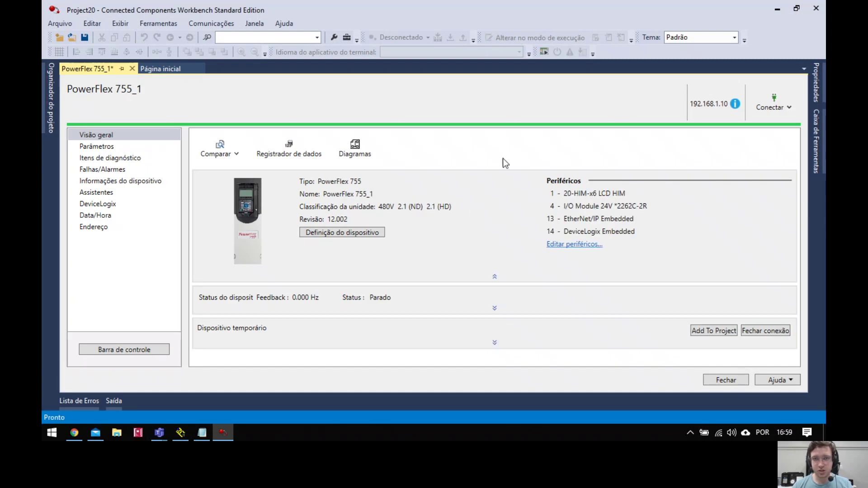
# Add the temporary PowerFlex 755 device to the project and check it in the project organizer.
pyautogui.click(789, 108)
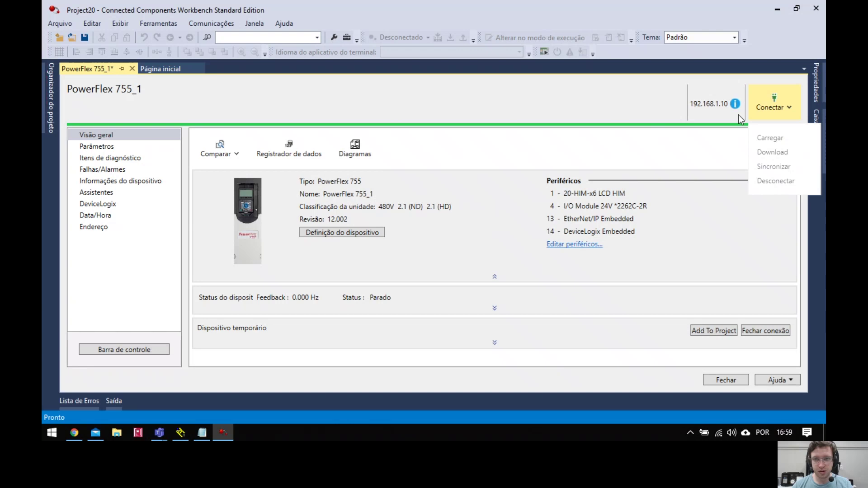
pyautogui.click(562, 107)
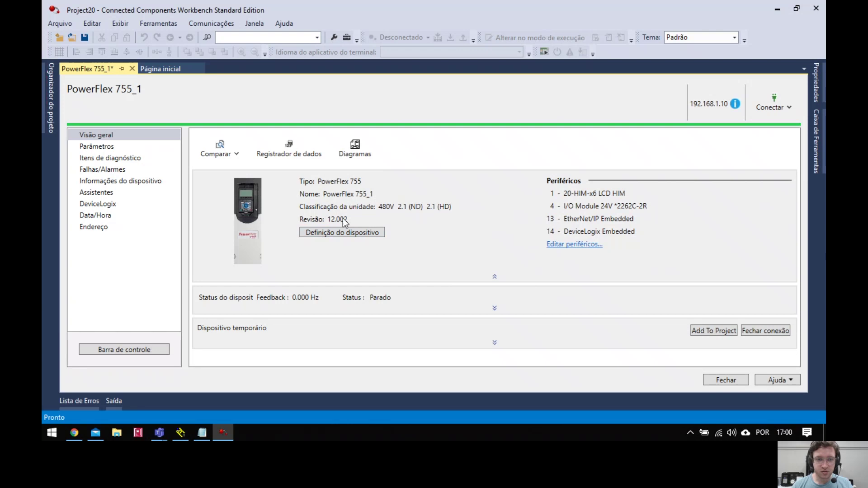
pyautogui.click(713, 332)
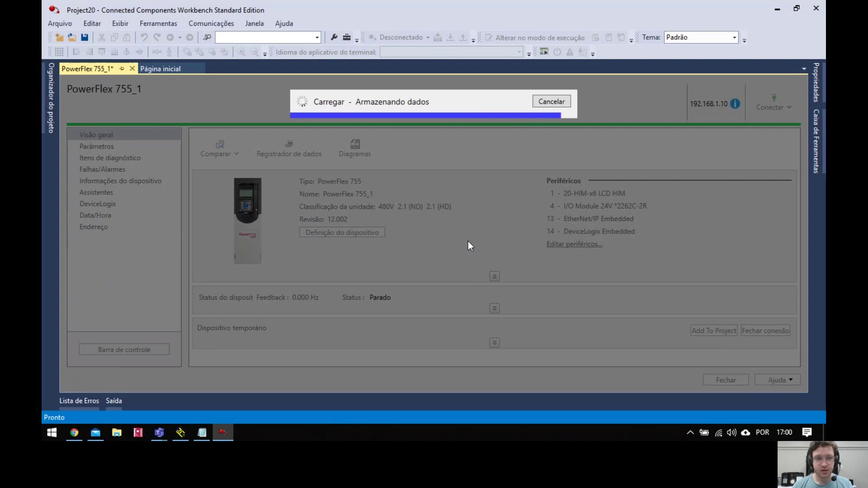
pyautogui.click(51, 97)
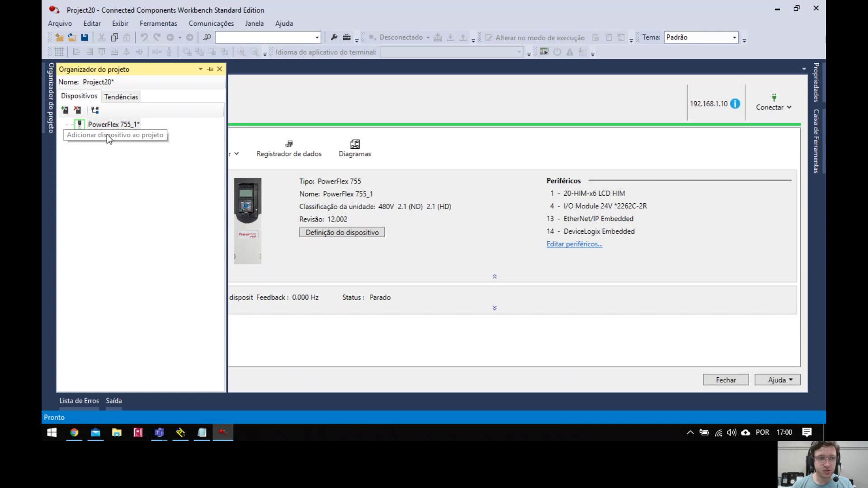
pyautogui.click(220, 69)
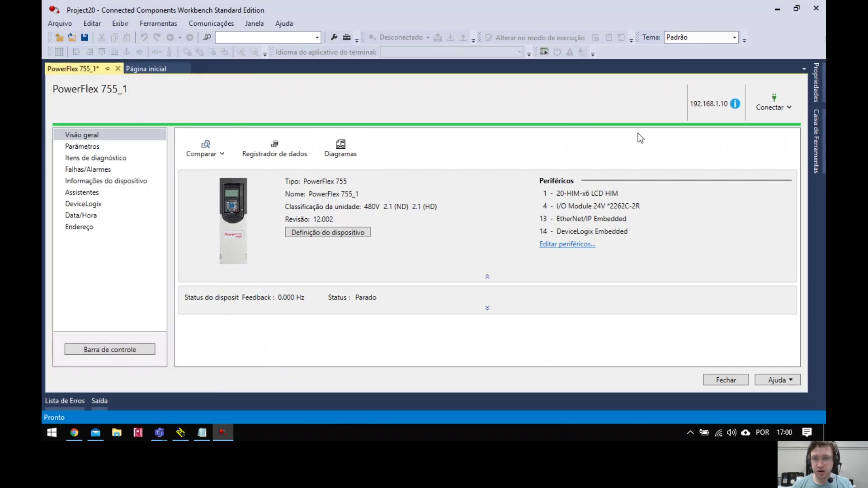
# Check the drive's connection options, and list the parameters of port 0 - PowerFlex 755 only.
pyautogui.click(776, 112)
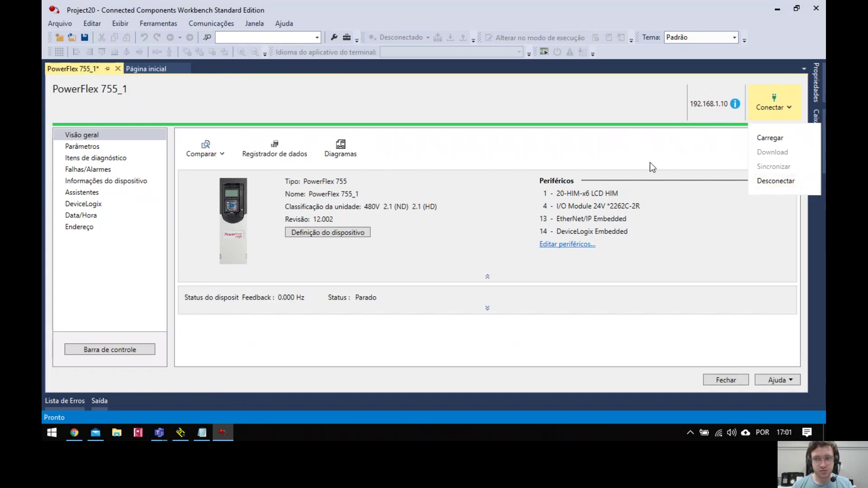
pyautogui.click(236, 99)
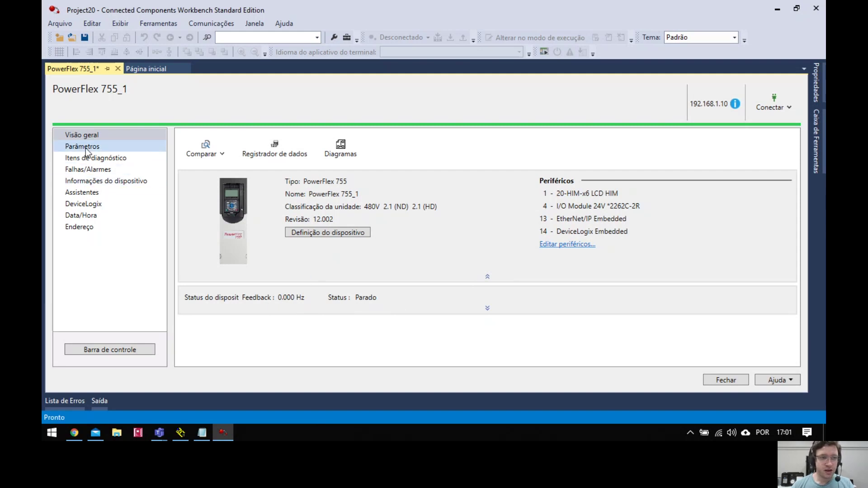
pyautogui.click(109, 146)
pyautogui.click(268, 175)
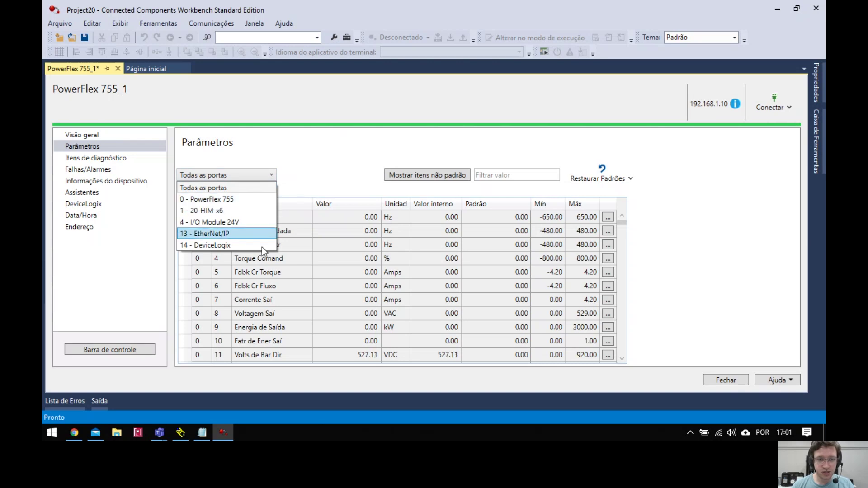
pyautogui.click(247, 200)
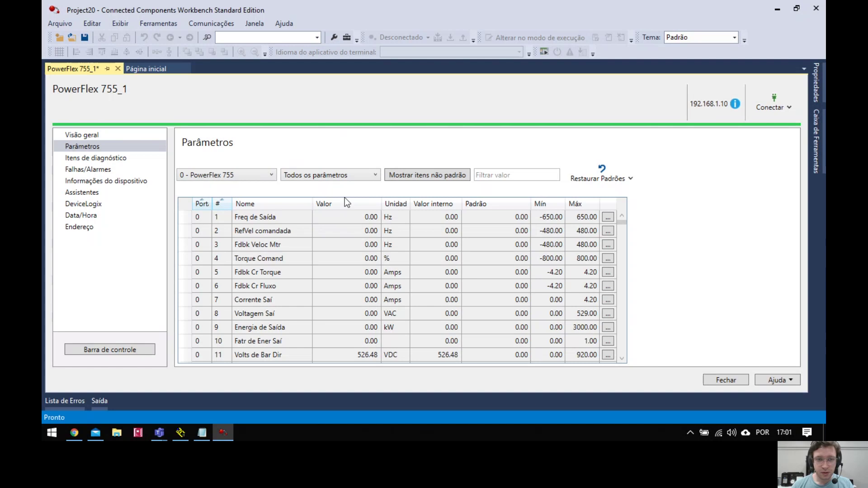
# Look through the port 0 parameters and filter them to the Dados Motor group under Cntr Motor.
pyautogui.scroll(-5, 351, 253)
pyautogui.scroll(-5, 351, 273)
pyautogui.scroll(-10, 351, 273)
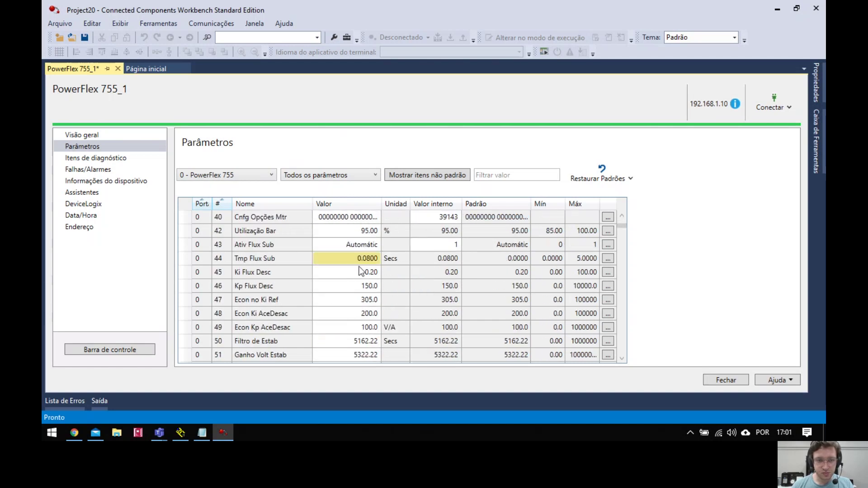
pyautogui.scroll(-10, 362, 251)
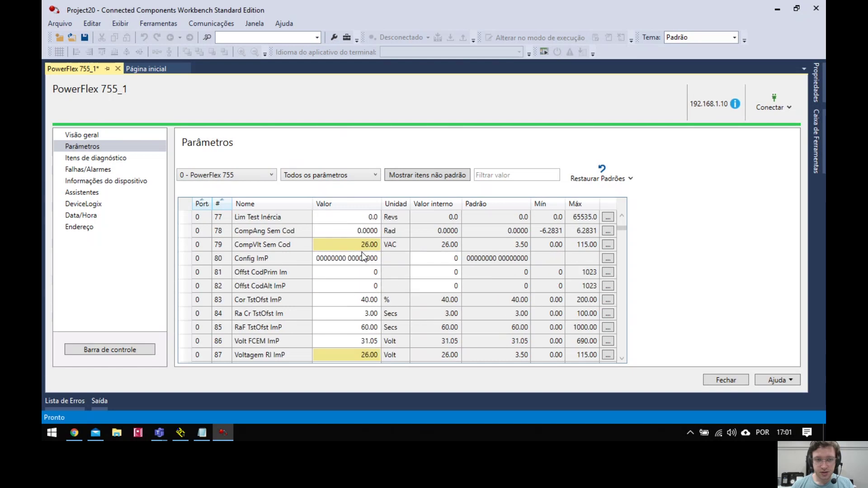
pyautogui.scroll(5, 362, 261)
pyautogui.scroll(4, 363, 260)
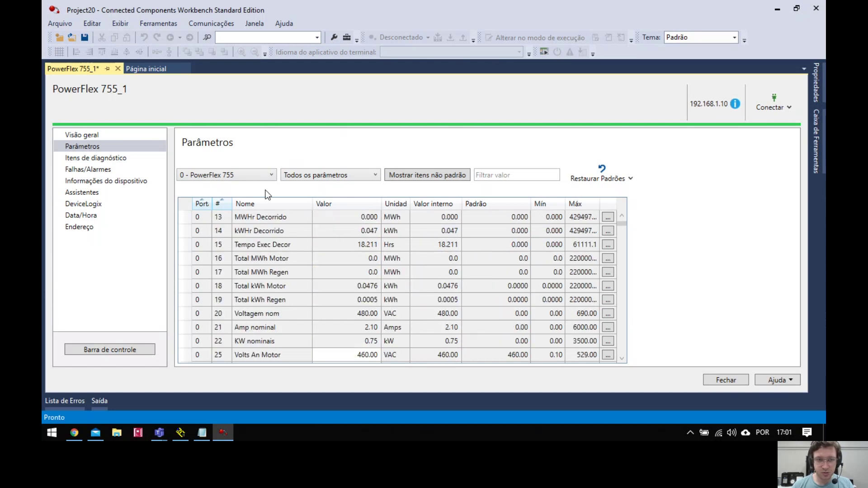
pyautogui.click(354, 175)
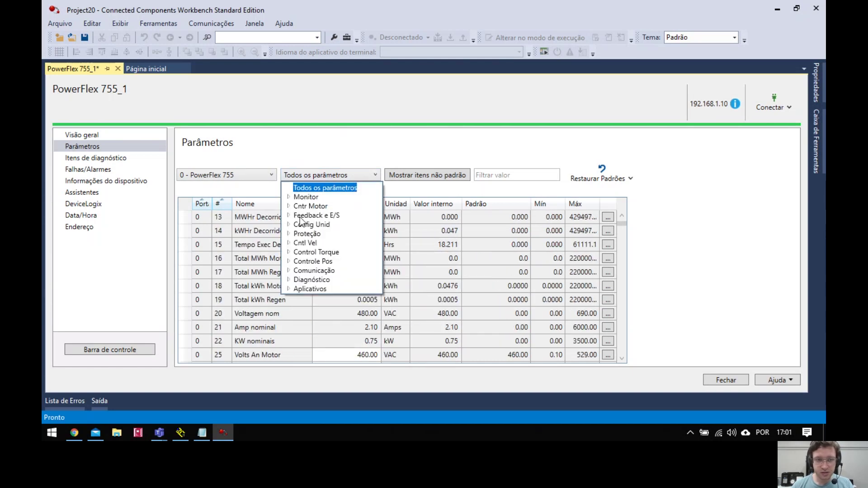
pyautogui.click(289, 207)
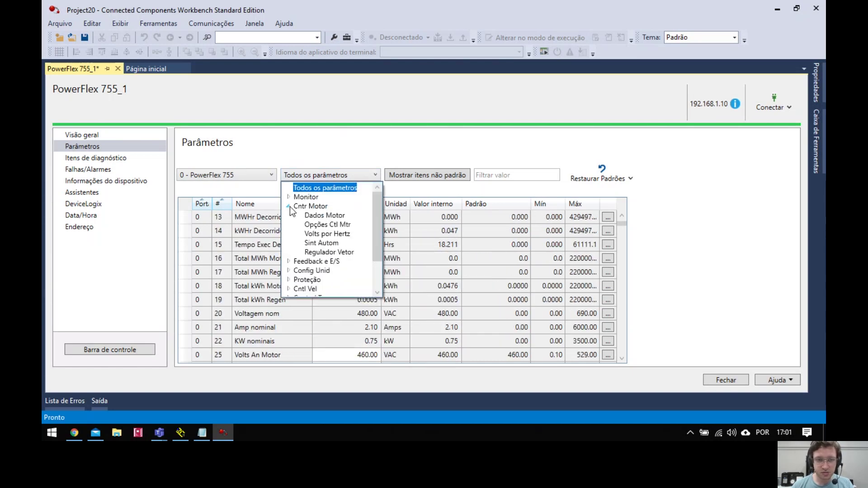
pyautogui.click(317, 216)
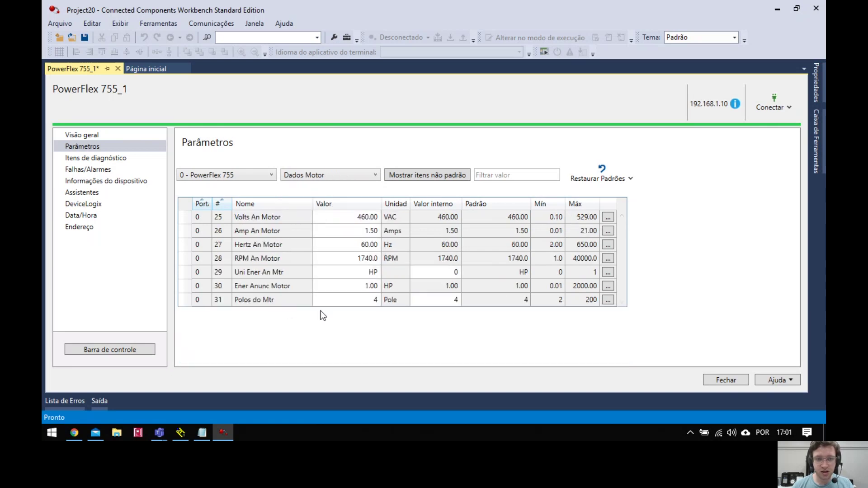
# Review the available parameter groups, and list all parameters again to examine the highlighted values around numbers 70 to 81.
pyautogui.click(368, 177)
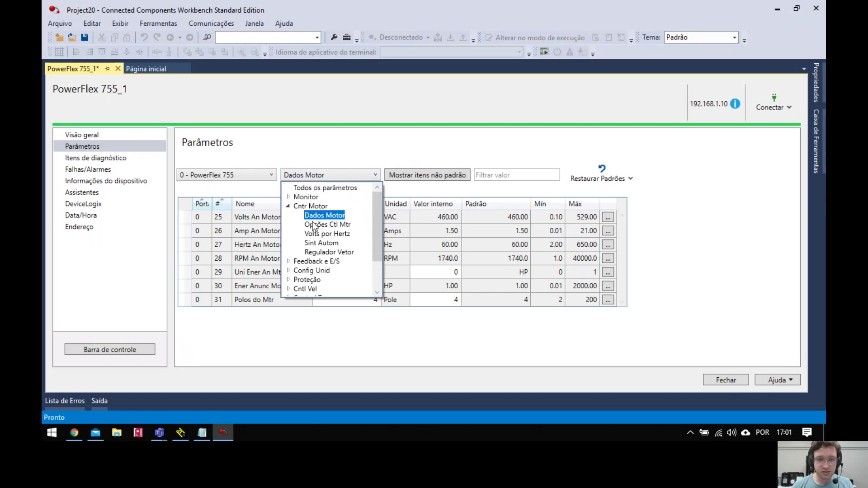
pyautogui.scroll(-1, 324, 260)
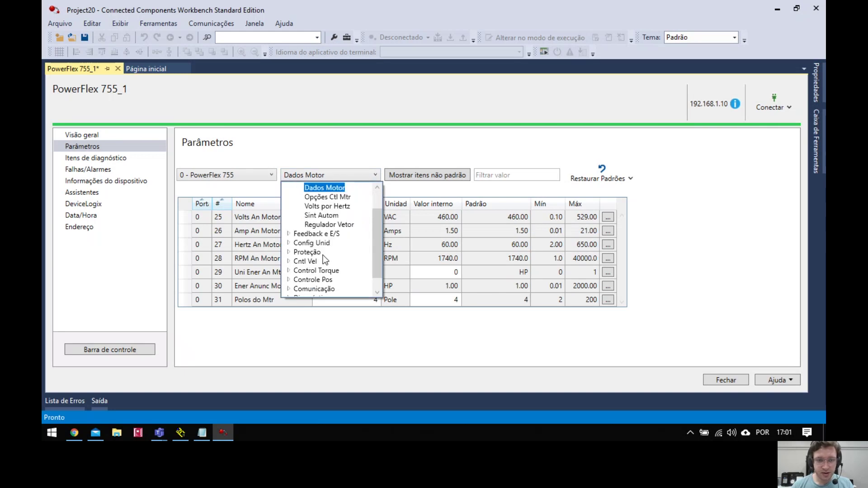
pyautogui.scroll(-1, 324, 260)
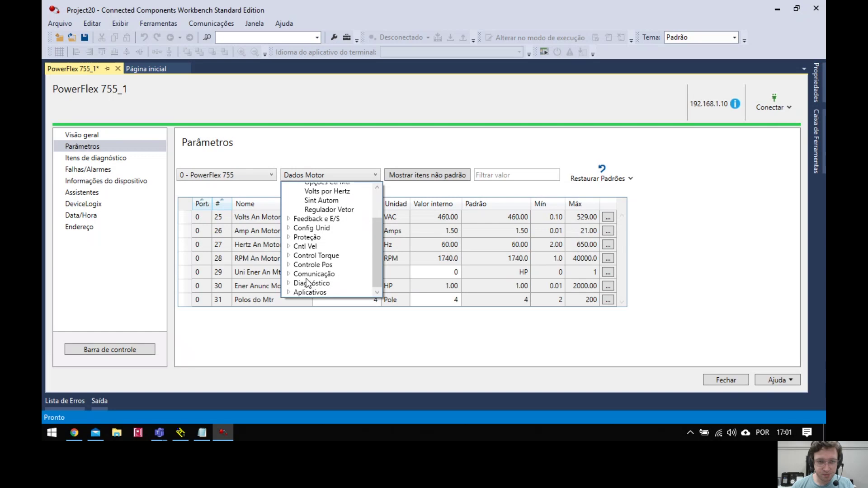
pyautogui.scroll(2, 345, 284)
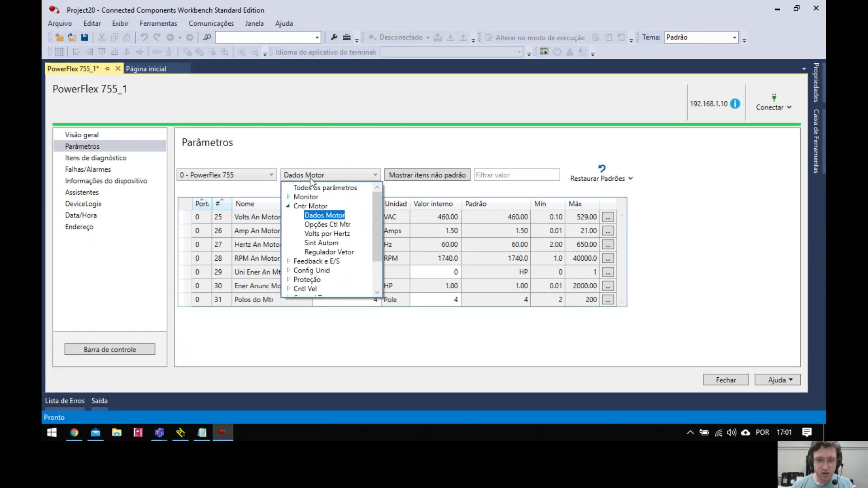
pyautogui.click(298, 189)
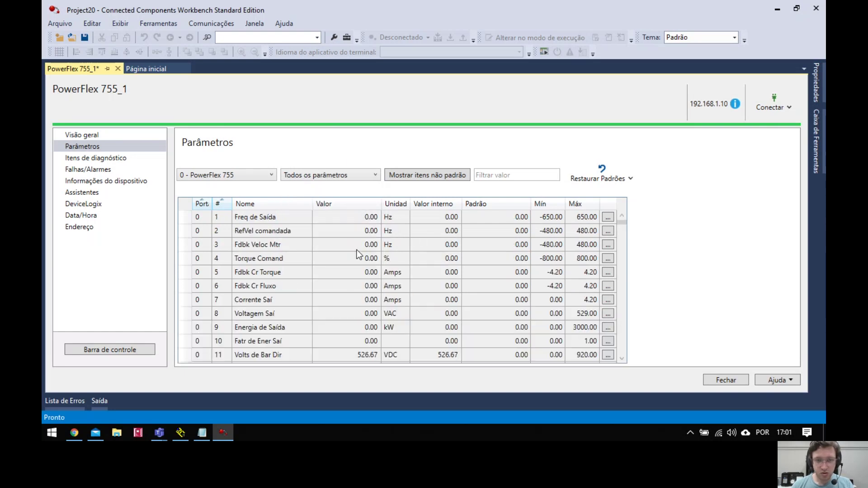
pyautogui.scroll(-6, 358, 255)
pyautogui.scroll(-15, 358, 253)
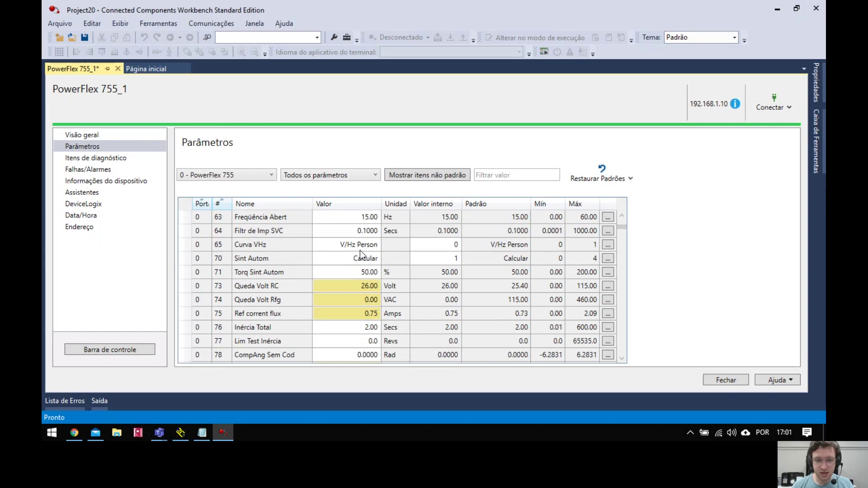
pyautogui.scroll(-1, 360, 251)
pyautogui.scroll(2, 360, 253)
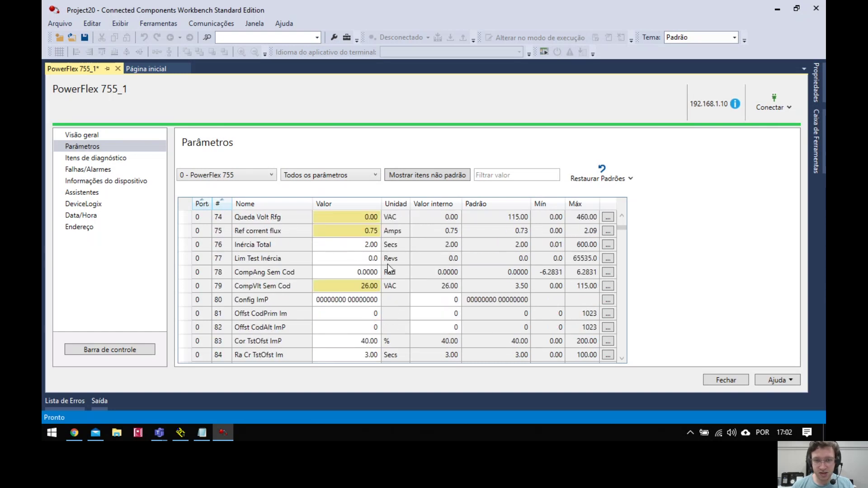
pyautogui.scroll(2, 374, 279)
pyautogui.scroll(-1, 374, 279)
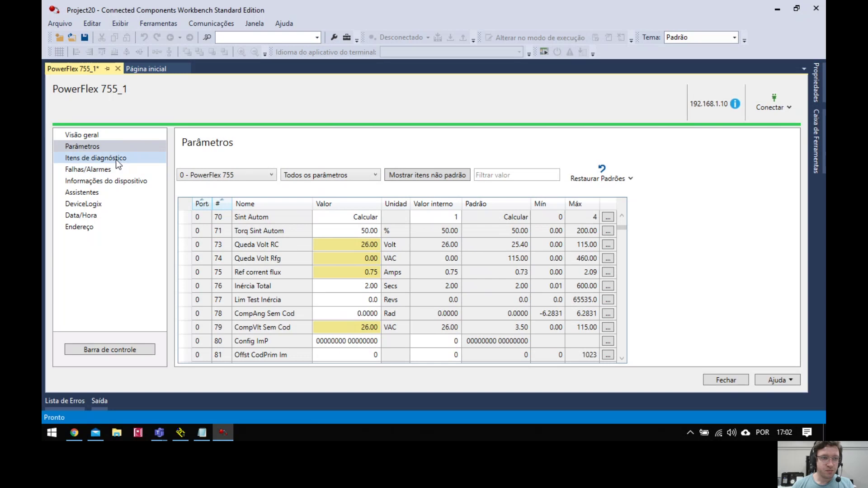
# Show the drive's faults and alarms, and examine the fault and event queues across all ports.
pyautogui.click(118, 170)
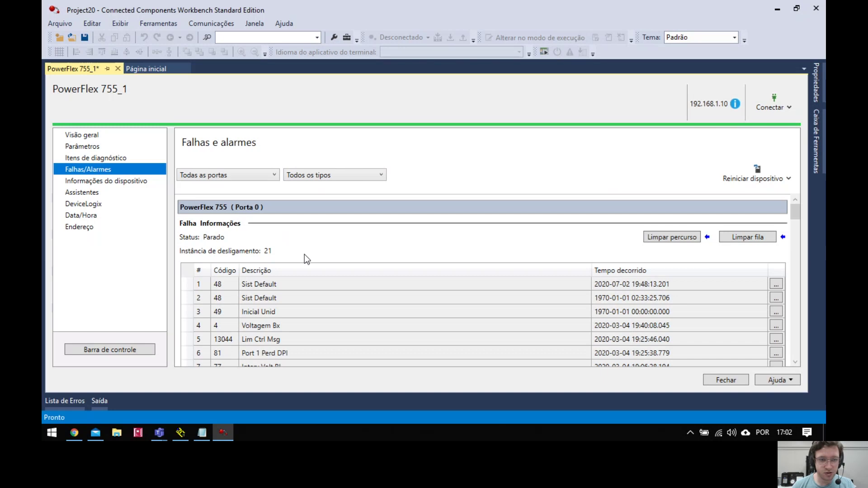
pyautogui.scroll(-10, 305, 299)
pyautogui.scroll(2, 305, 305)
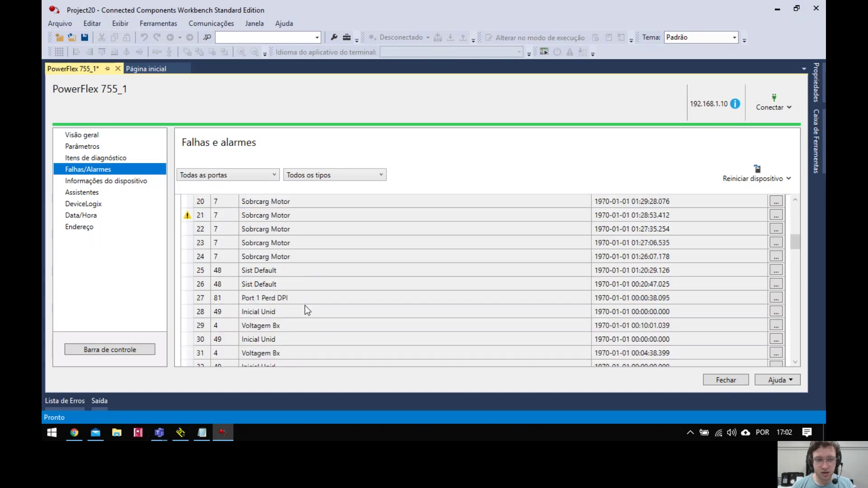
pyautogui.scroll(-3, 306, 307)
pyautogui.scroll(-3, 305, 306)
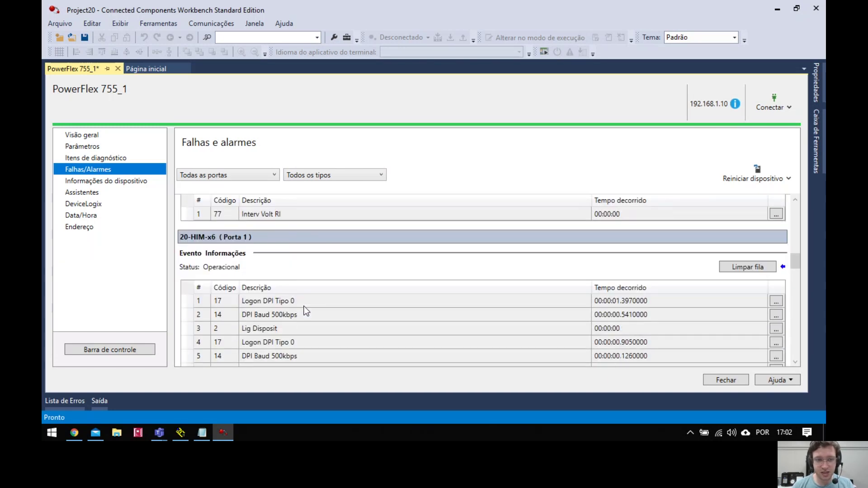
pyautogui.scroll(-15, 304, 305)
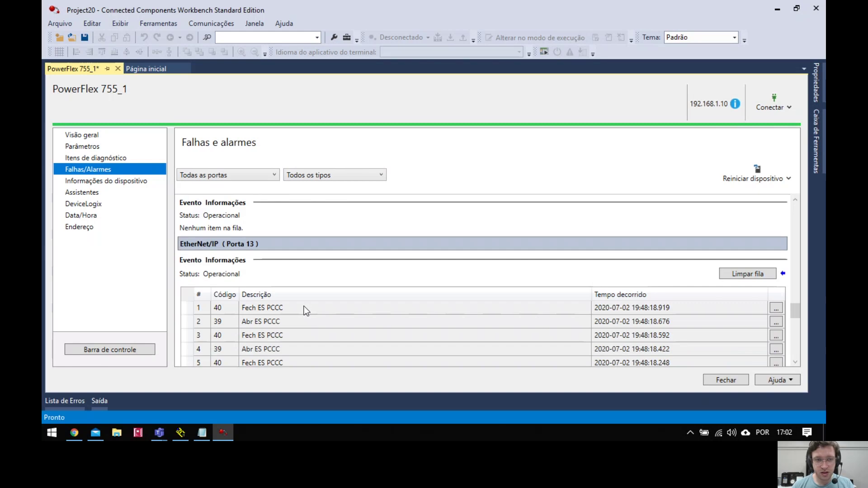
pyautogui.scroll(-8, 302, 306)
pyautogui.scroll(8, 302, 306)
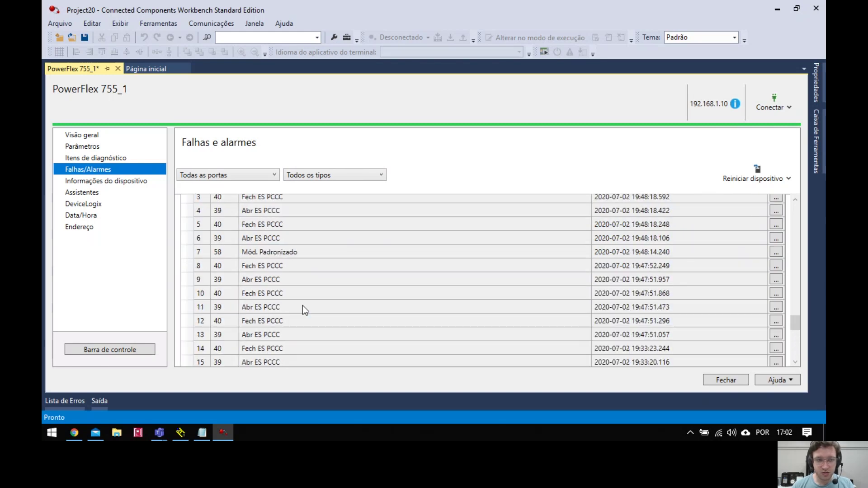
# Return to the port 0 fault queue, and examine the hardware and firmware details of all ports in the device information.
pyautogui.scroll(20, 319, 272)
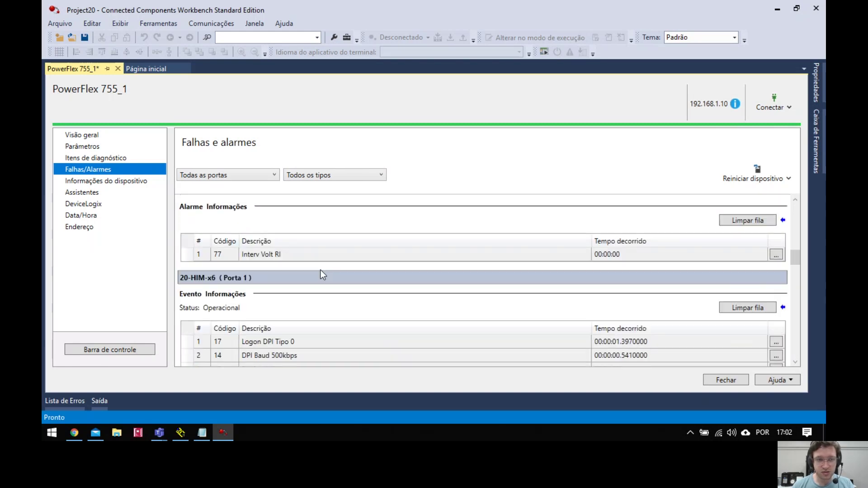
pyautogui.scroll(4, 322, 273)
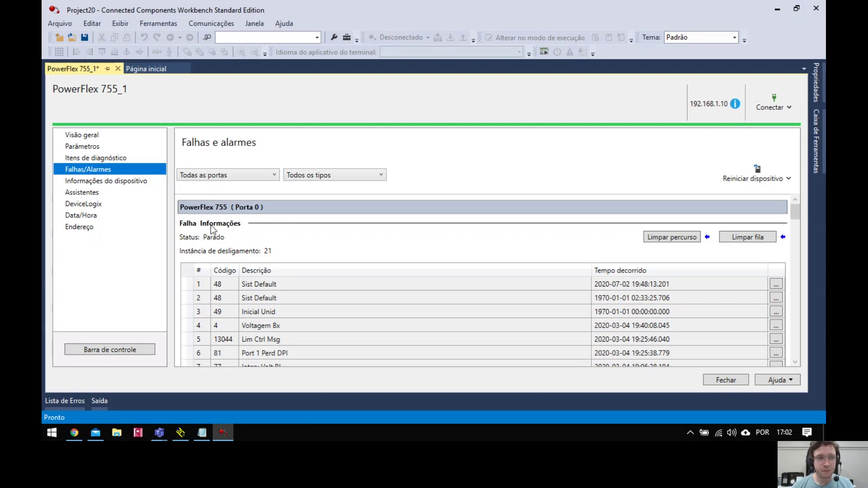
pyautogui.click(132, 185)
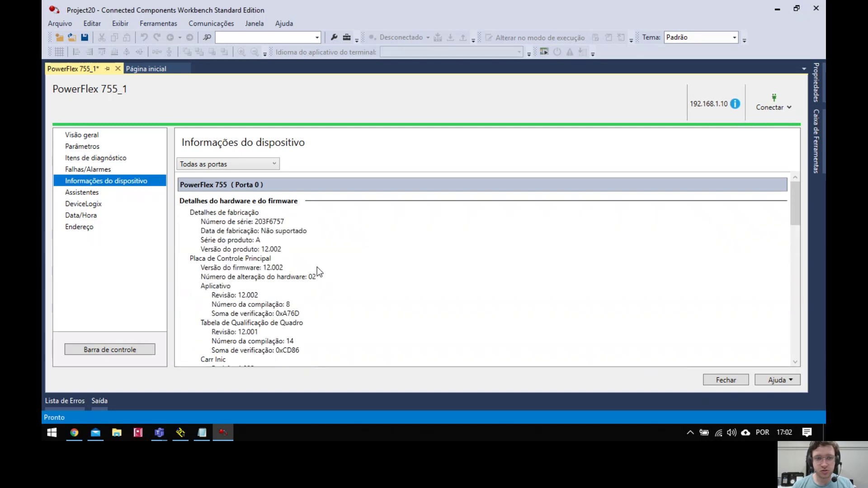
pyautogui.scroll(-6, 357, 313)
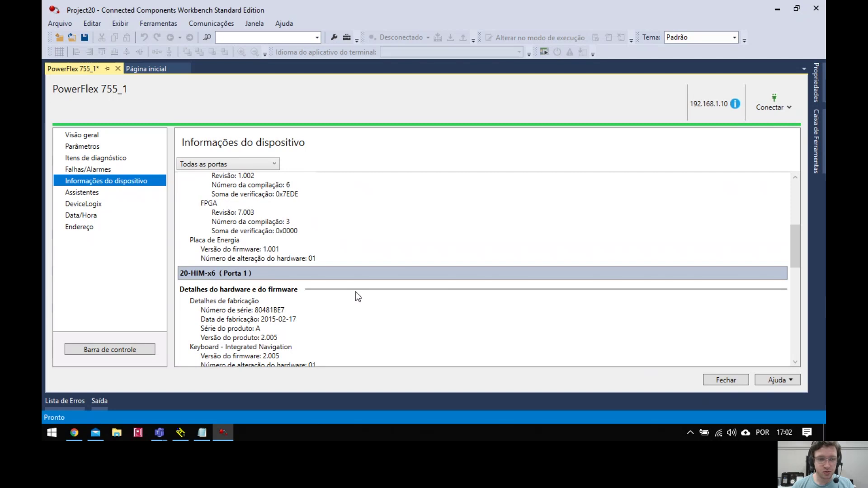
pyautogui.scroll(-6, 270, 289)
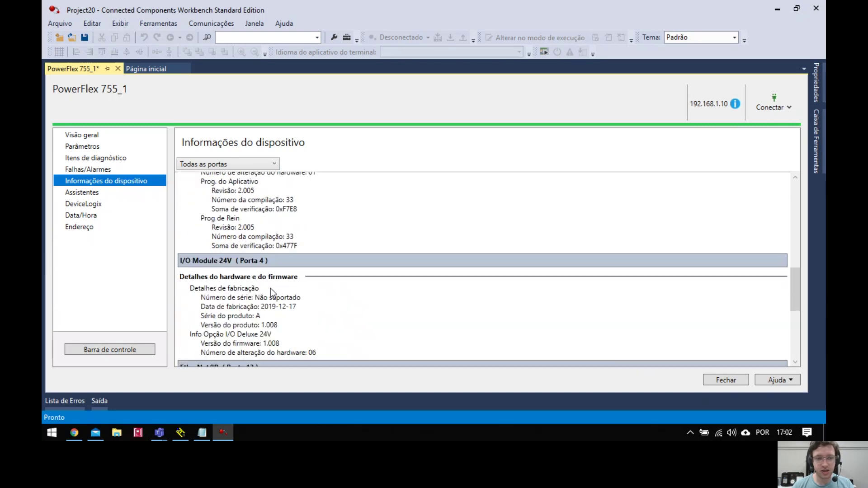
pyautogui.scroll(-4, 270, 288)
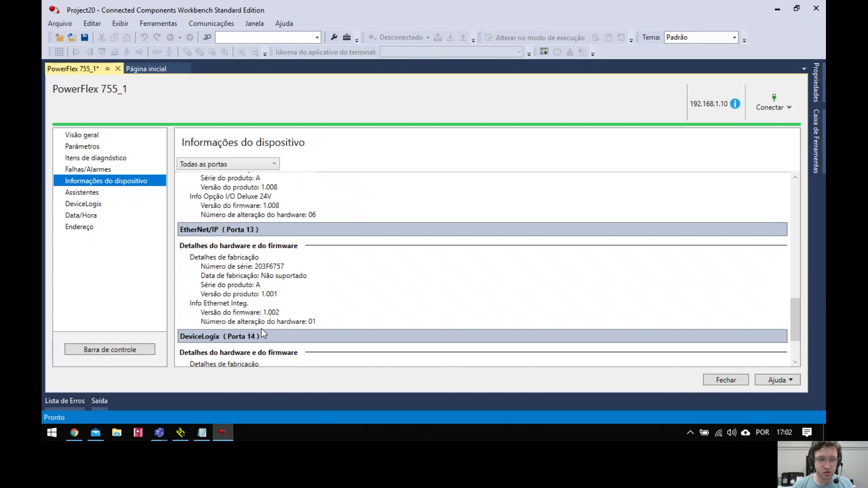
pyautogui.scroll(-2, 213, 221)
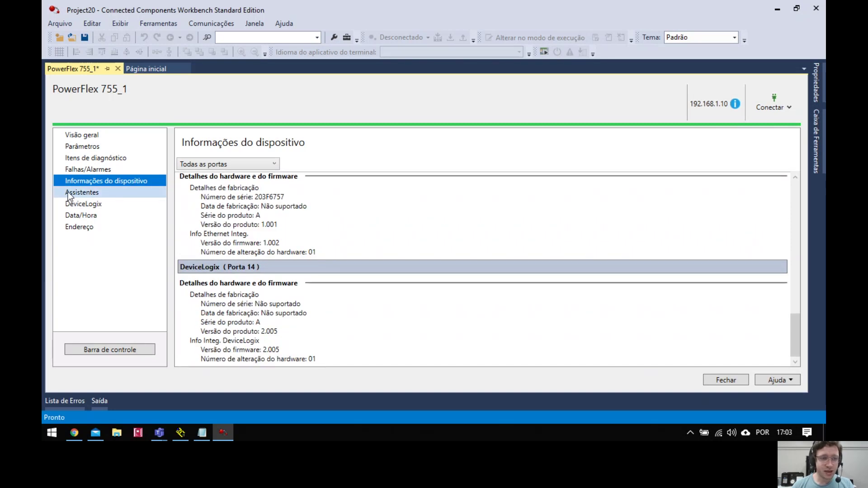
# View the drive's DeviceLogix settings, and start the PowerFlex 755 startup wizard (Assistente de Inicialização).
pyautogui.click(117, 205)
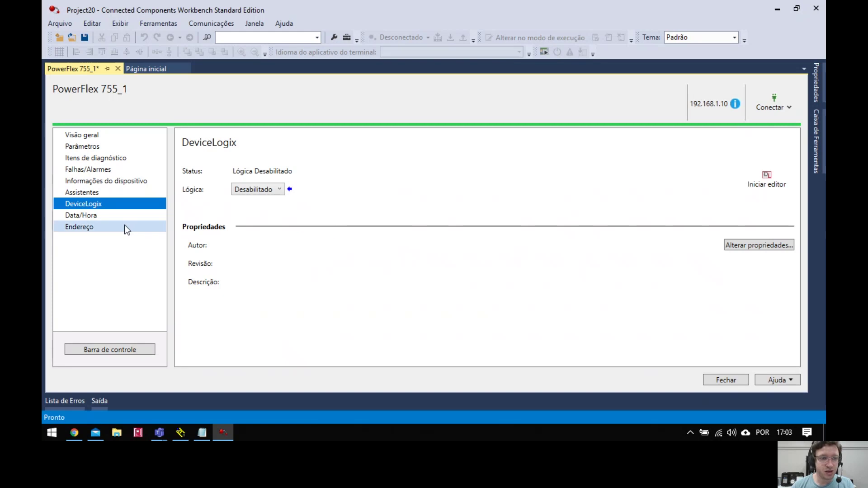
pyautogui.click(117, 195)
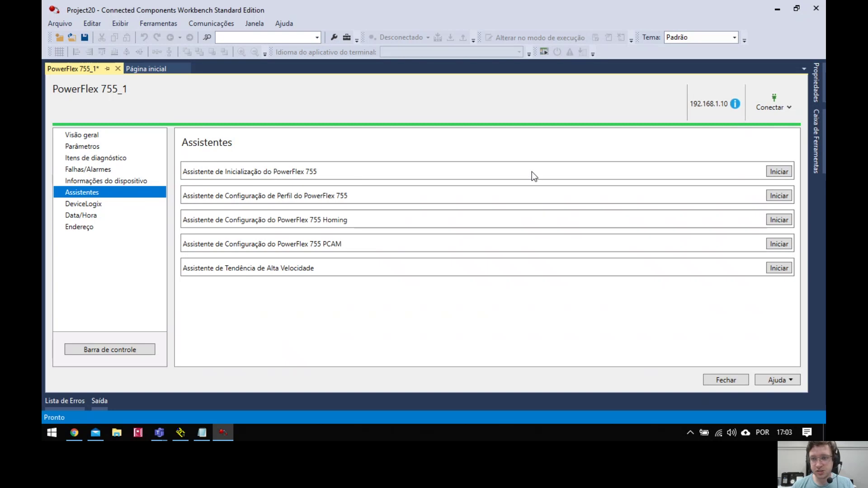
pyautogui.click(783, 170)
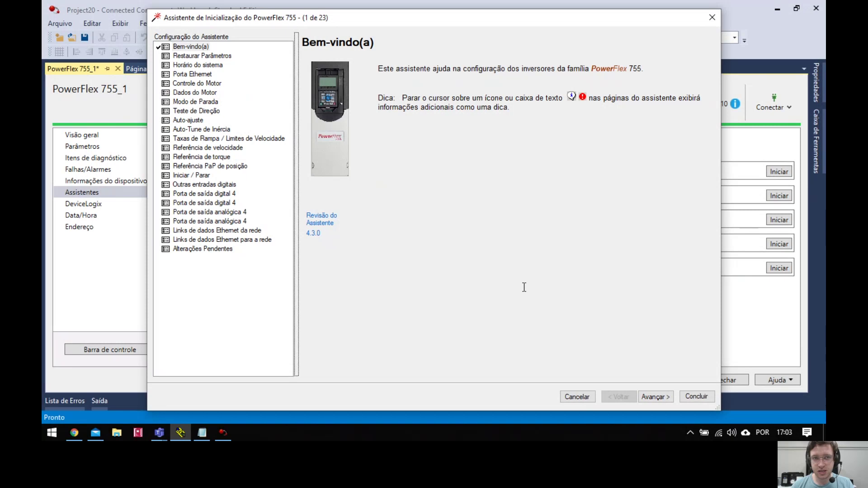
# Restore the host and port parameters to their preferred defaults, based on Alta Volt and Serv Normal.
pyautogui.click(655, 398)
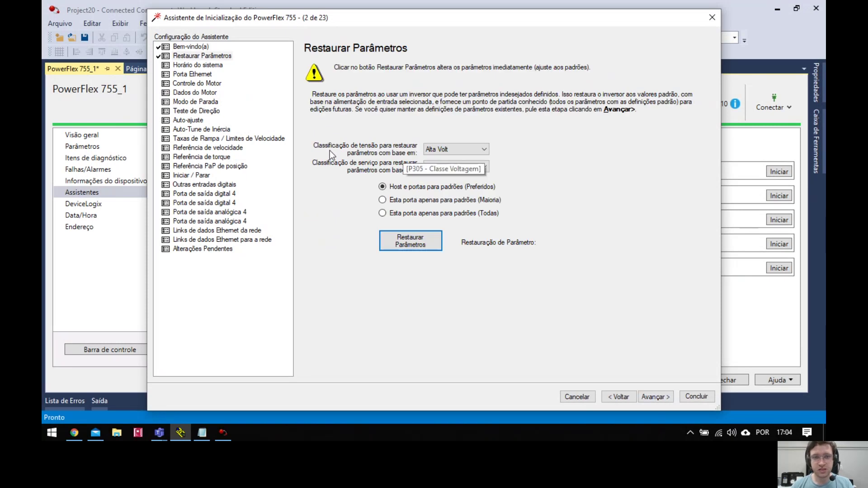
pyautogui.click(416, 246)
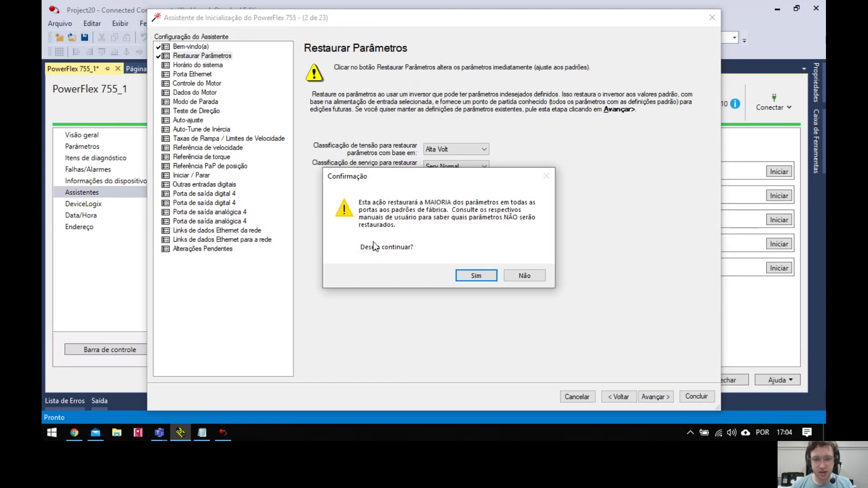
pyautogui.click(470, 281)
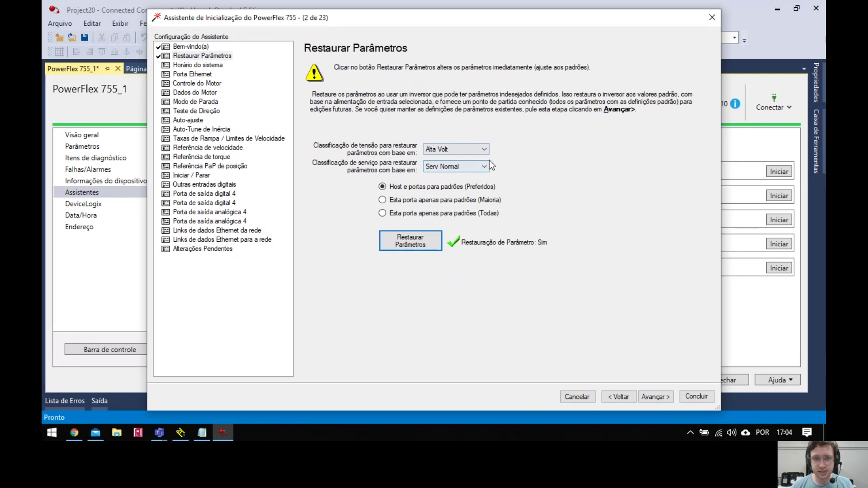
# Set the voltage classification for the parameter restore to Bx Voltagem and the duty classification to Serv Normal.
pyautogui.click(483, 150)
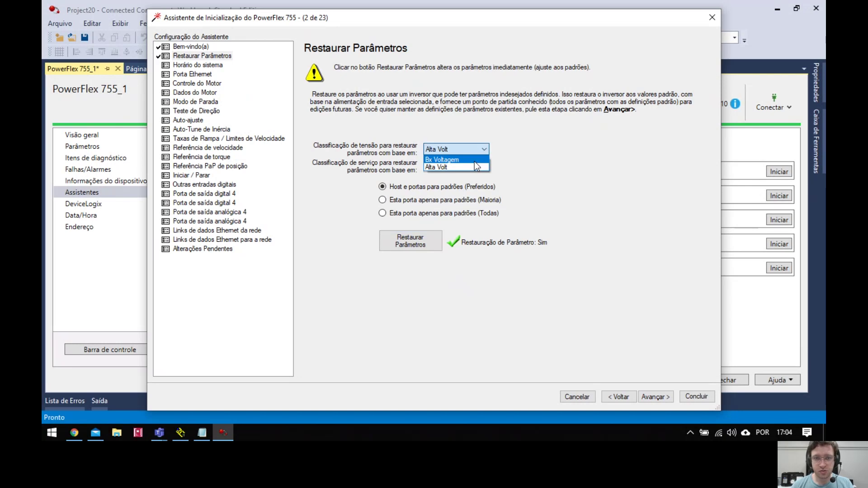
pyautogui.click(474, 162)
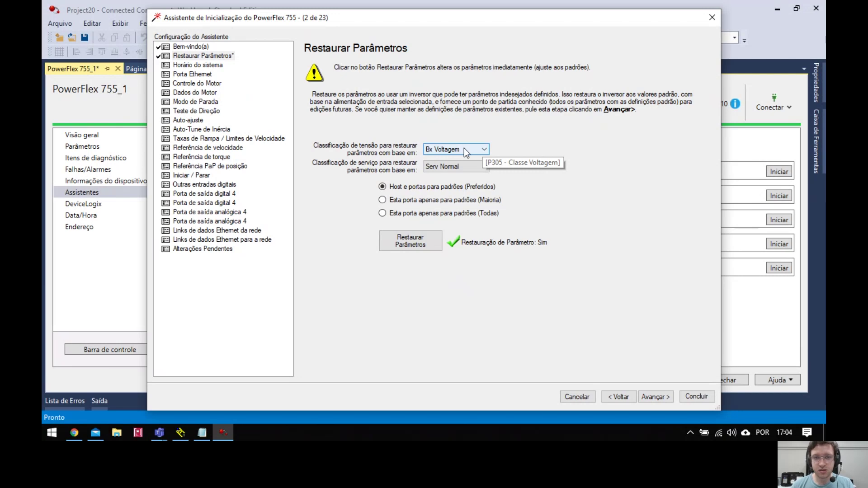
pyautogui.click(450, 171)
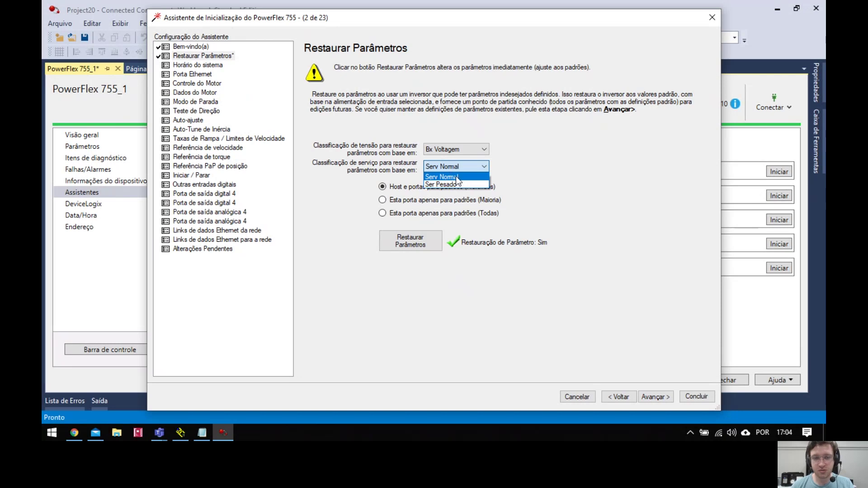
pyautogui.click(455, 176)
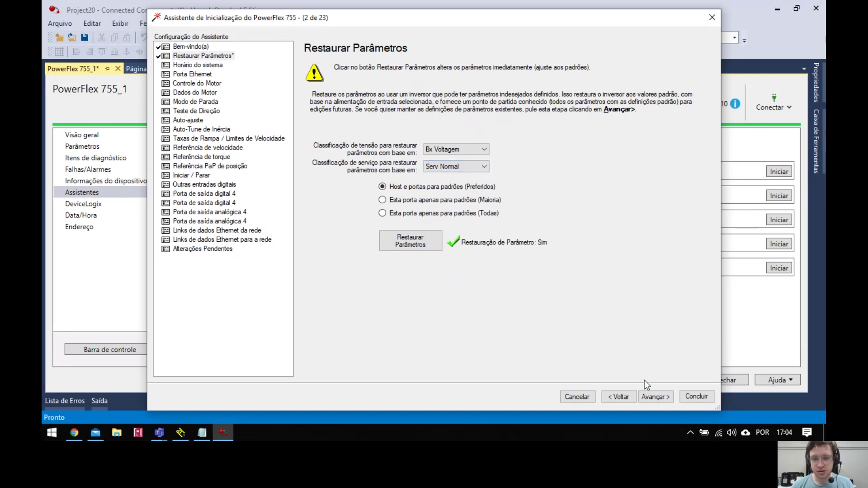
# Check the device's time zone settings without changing them, and match the system time to the PC clock.
pyautogui.click(655, 398)
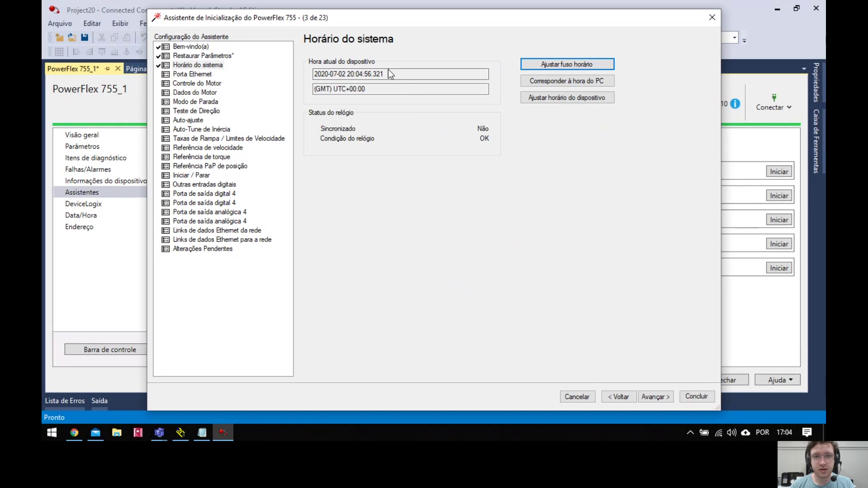
pyautogui.click(578, 64)
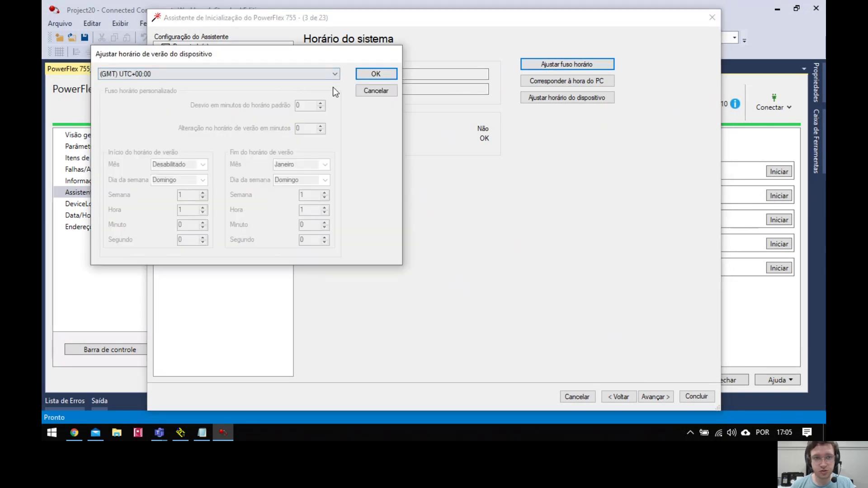
pyautogui.click(385, 90)
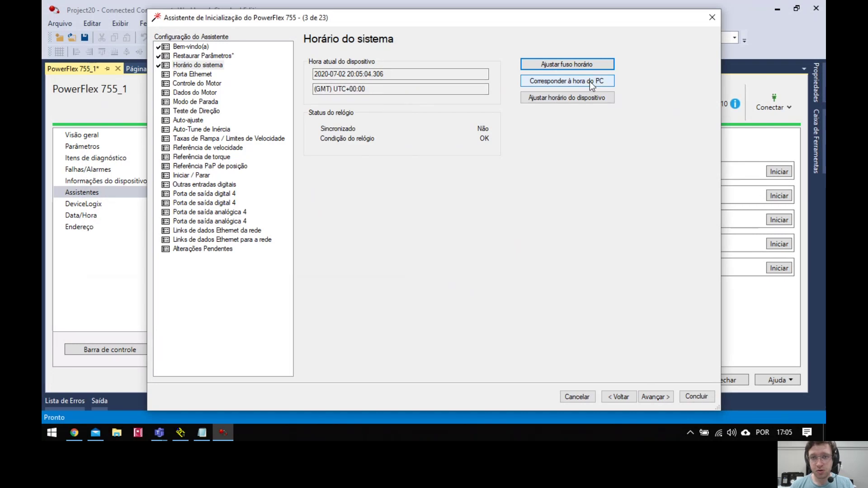
pyautogui.click(575, 81)
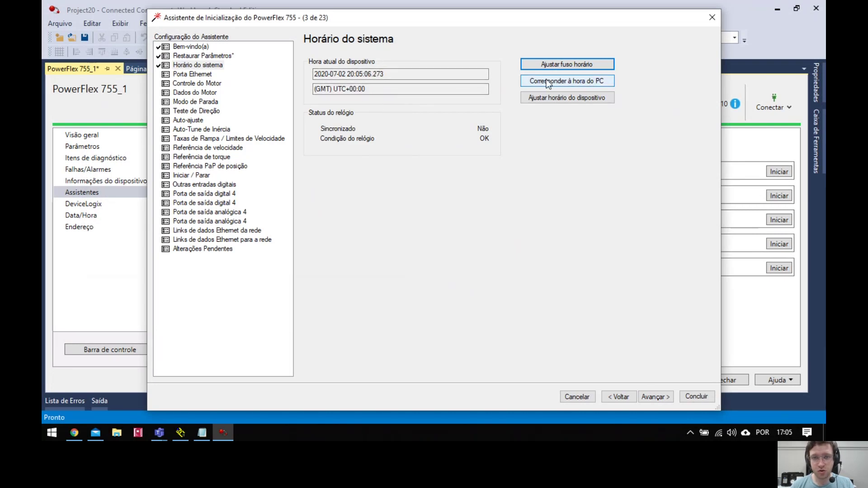
pyautogui.click(546, 81)
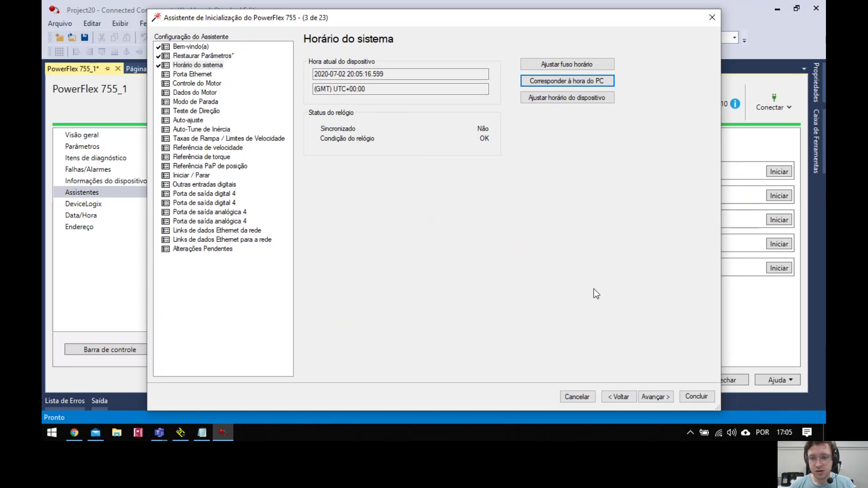
# Keep the embedded Ethernet port settings, try the Induction Volts / Hz motor control mode, and set it back to Induction Sensorless Vector.
pyautogui.click(652, 398)
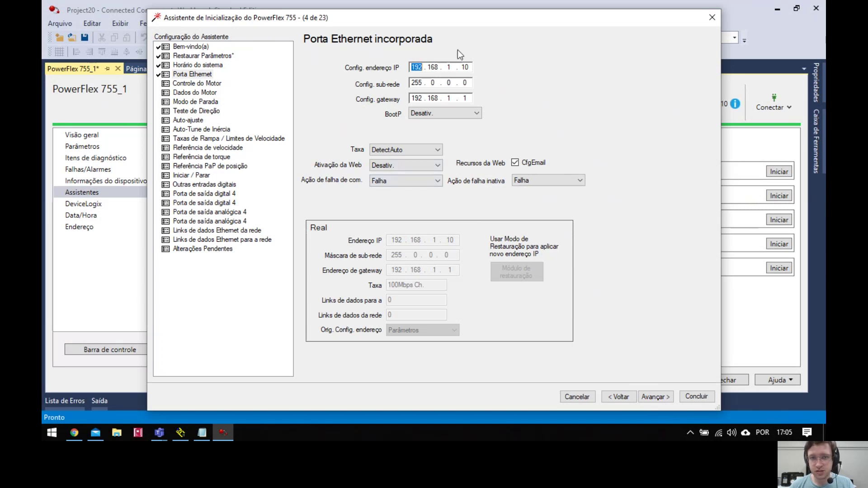
pyautogui.click(655, 397)
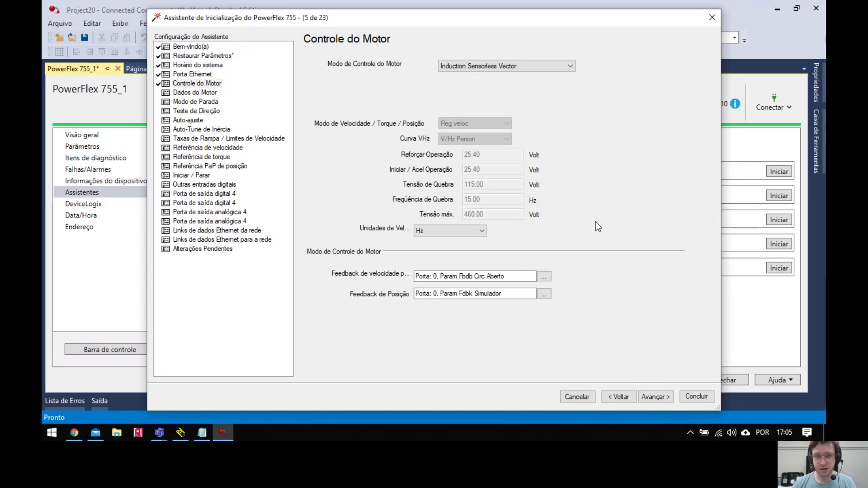
pyautogui.click(552, 69)
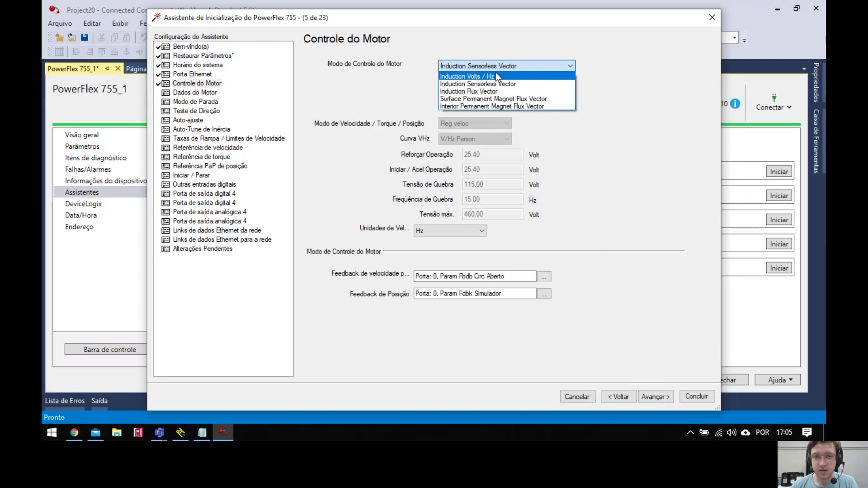
pyautogui.click(481, 74)
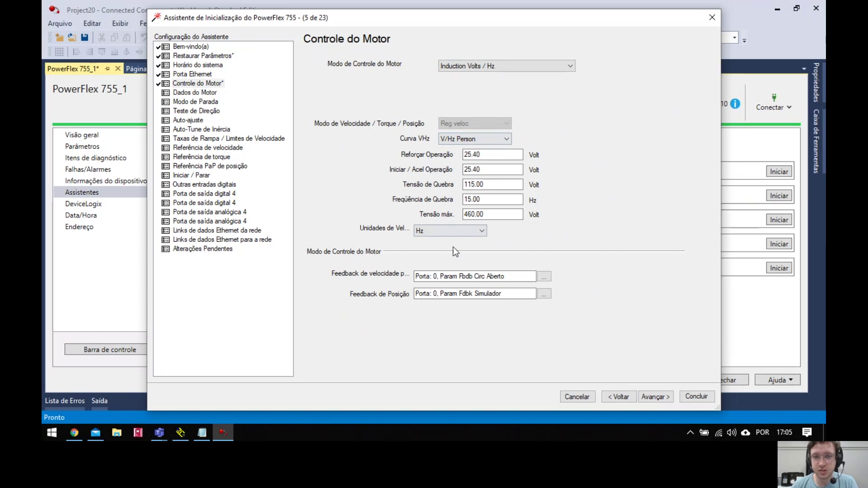
pyautogui.click(513, 68)
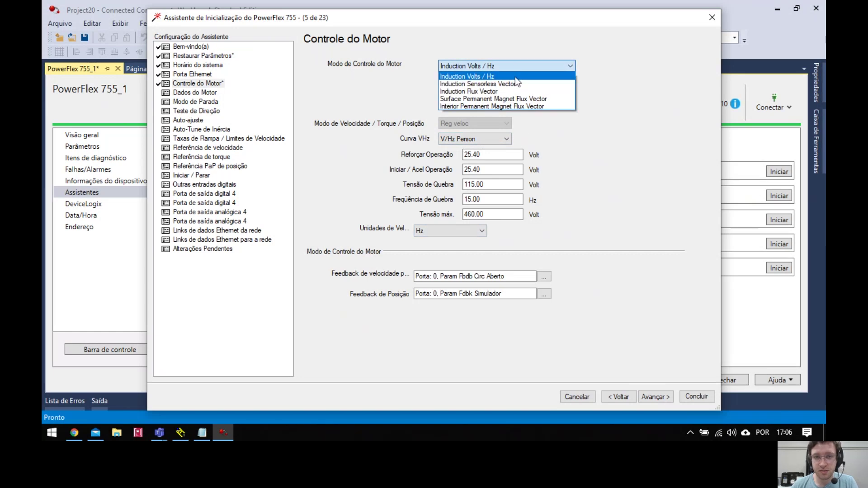
pyautogui.click(534, 85)
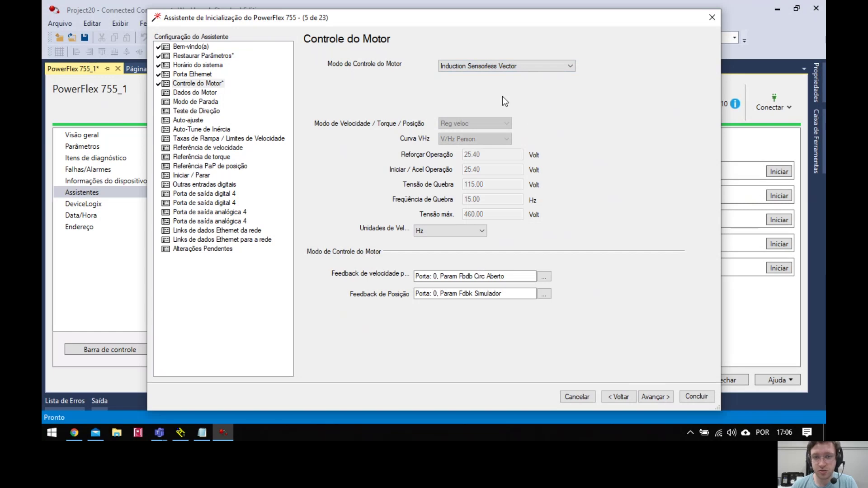
pyautogui.click(569, 67)
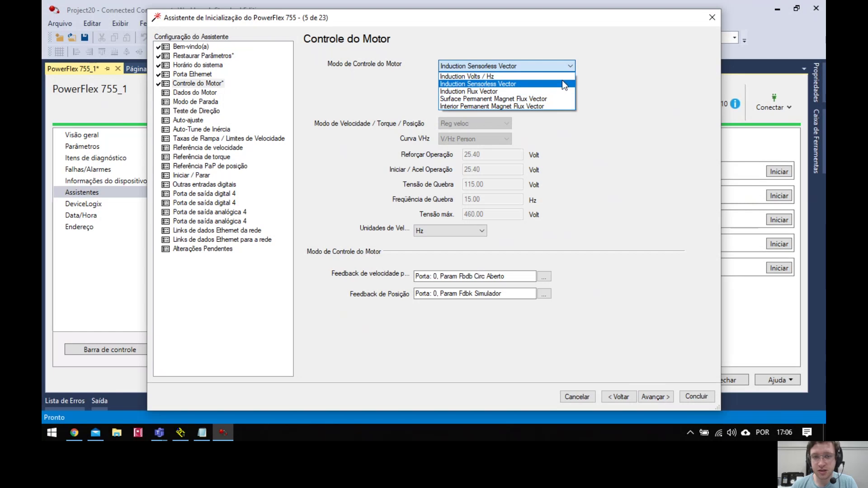
pyautogui.click(641, 76)
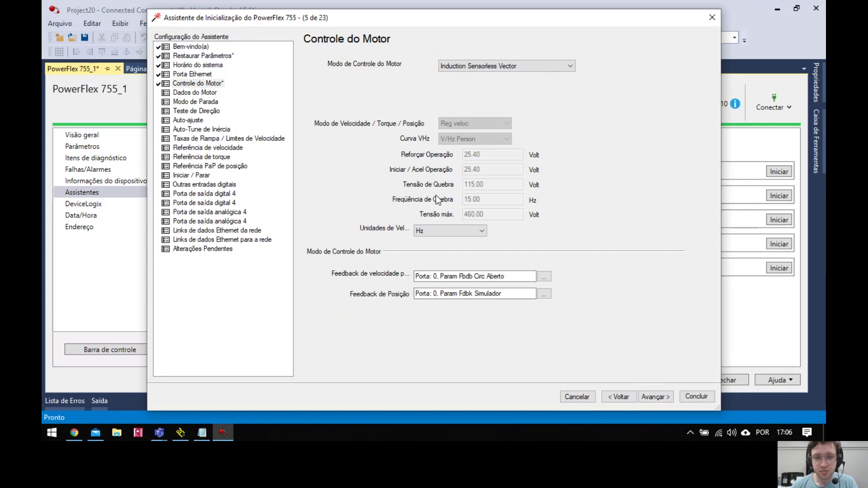
# Set the speed units to Hz, and check the speed feedback source without changing it before continuing to the motor data.
pyautogui.click(446, 232)
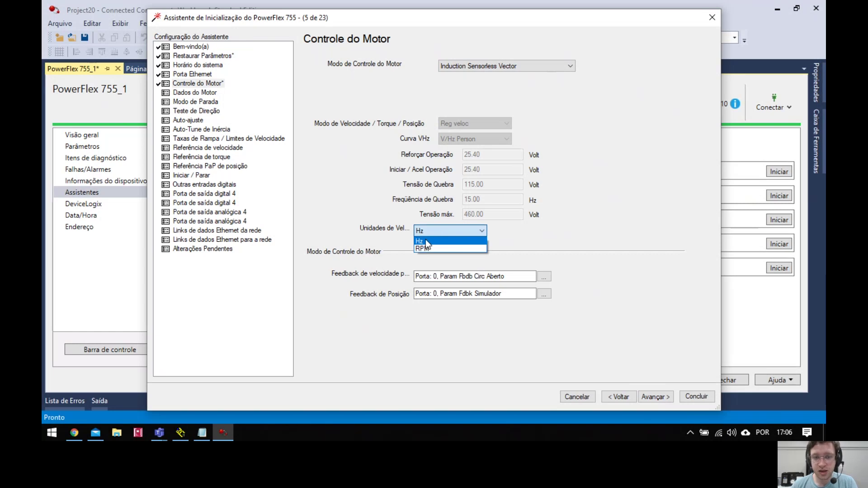
pyautogui.click(425, 240)
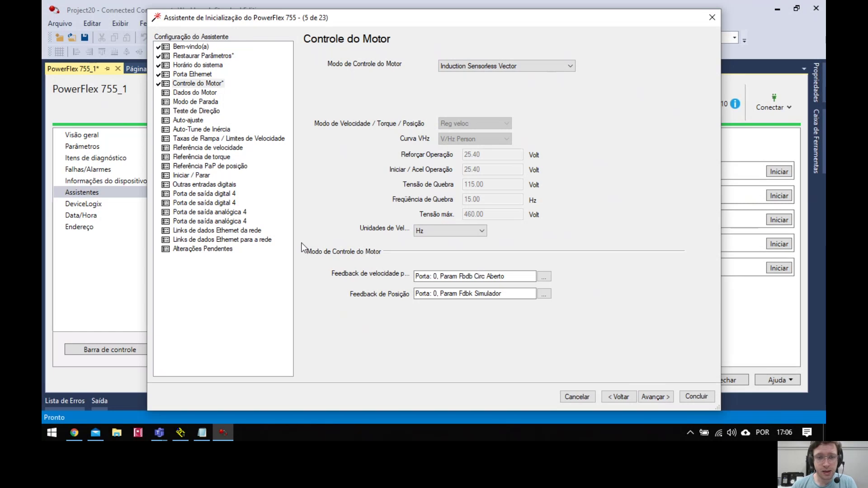
pyautogui.click(545, 276)
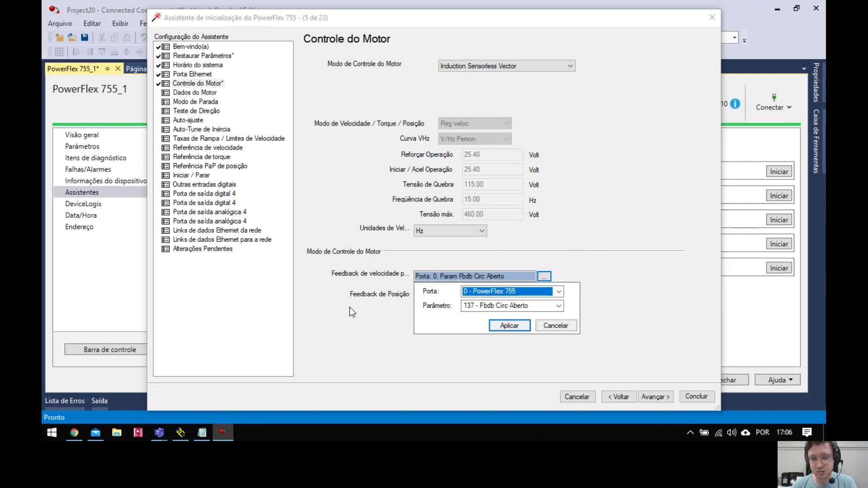
pyautogui.click(378, 312)
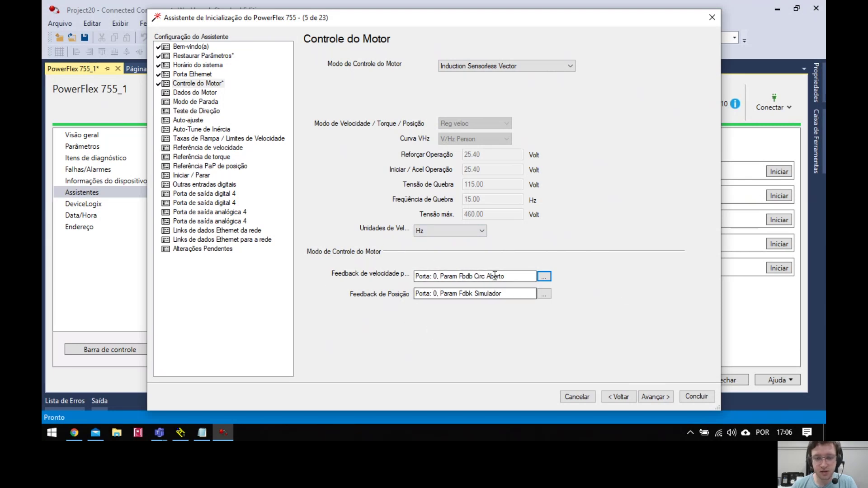
pyautogui.click(653, 397)
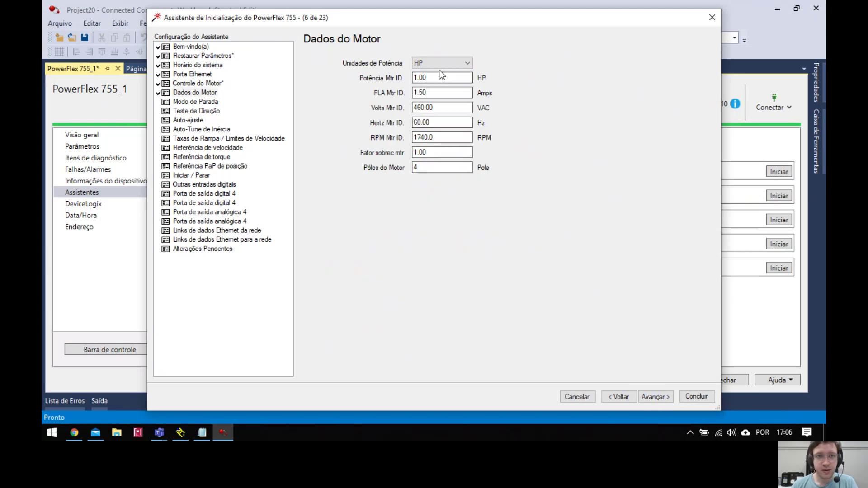
# Set the motor power units to kW and enter a motor power of 0.025 kW, taken from the Notepad motor data.
pyautogui.click(469, 63)
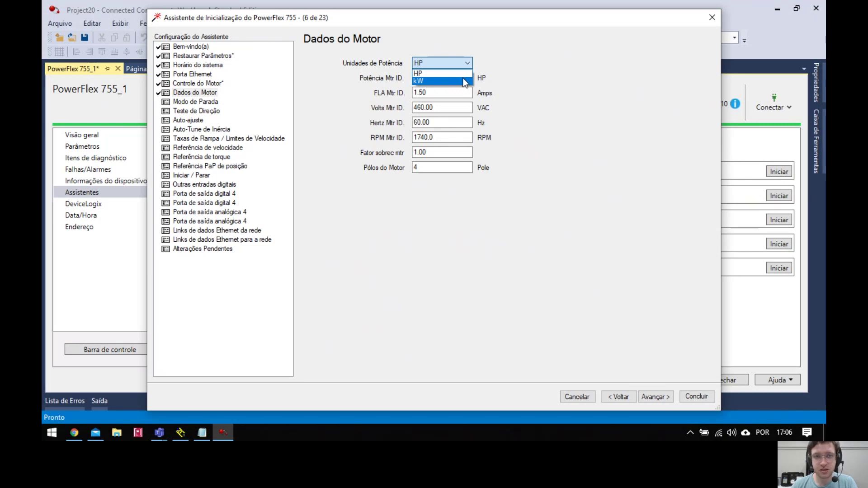
pyautogui.click(466, 82)
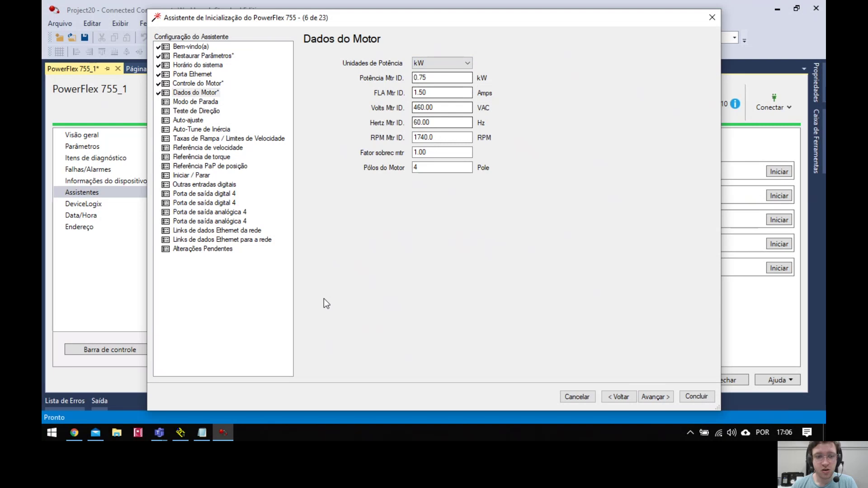
pyautogui.click(207, 431)
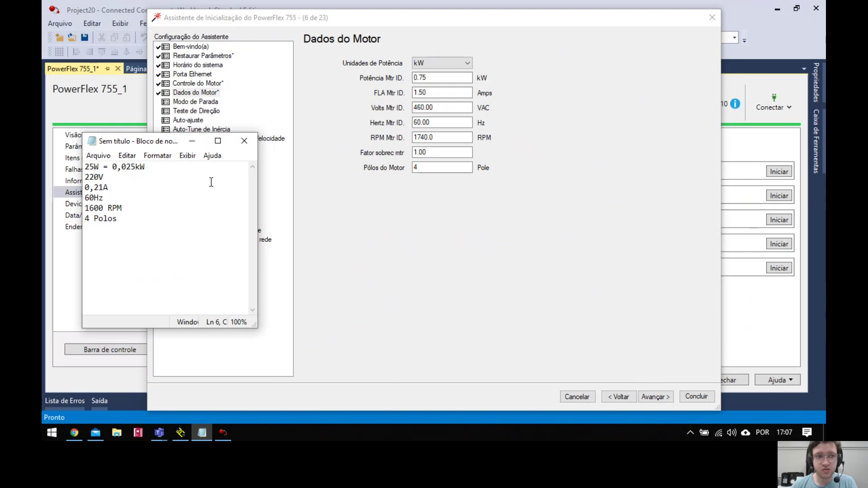
pyautogui.doubleClick(439, 77)
pyautogui.write('0')
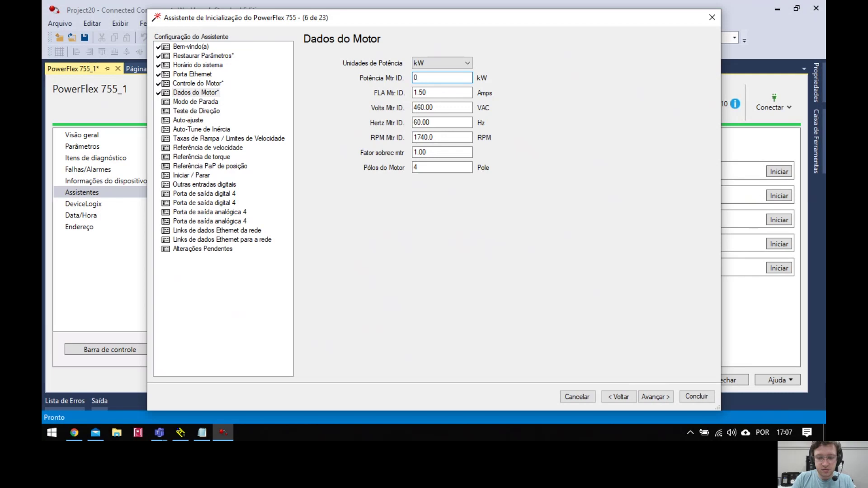
pyautogui.write('.025')
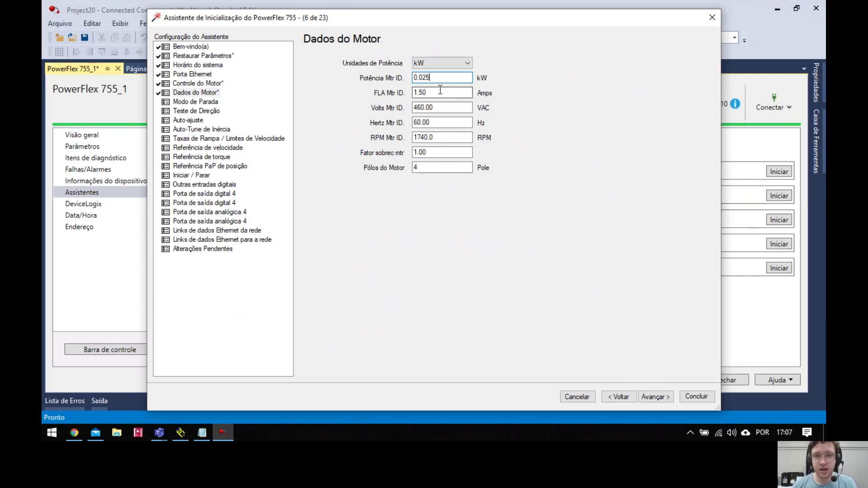
pyautogui.press('Tab')
pyautogui.press('End')
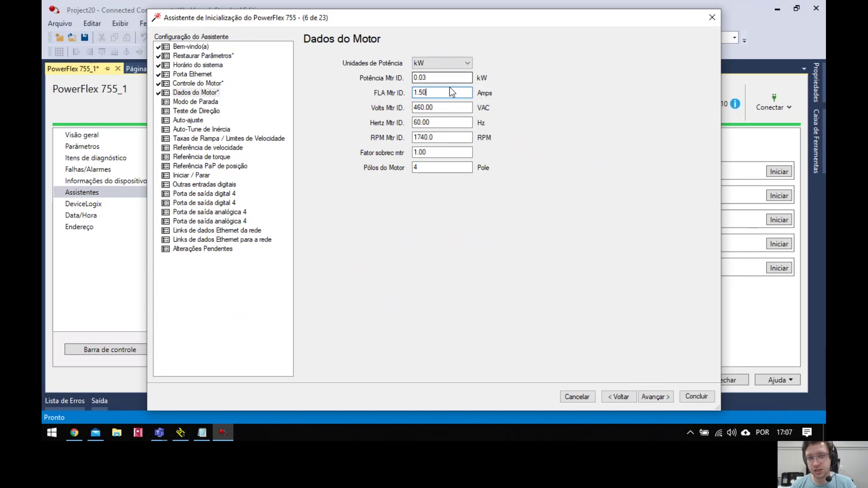
# Consult the motor data in Notepad, and set the motor's full-load current to 0.21 A and voltage to 220 VAC.
pyautogui.click(449, 89)
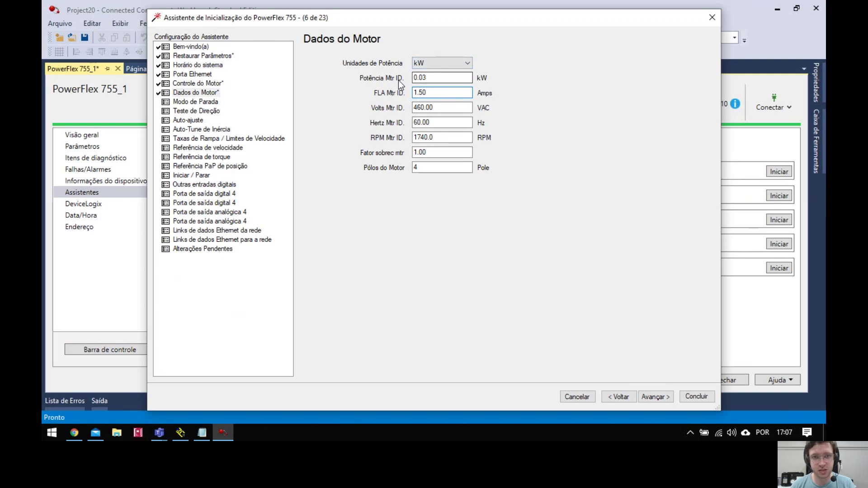
pyautogui.click(199, 433)
pyautogui.click(196, 433)
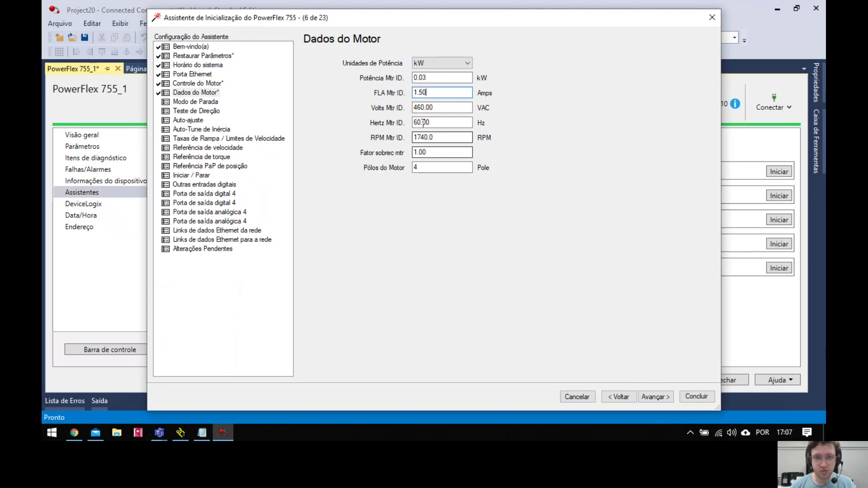
pyautogui.doubleClick(436, 91)
pyautogui.write('0.21')
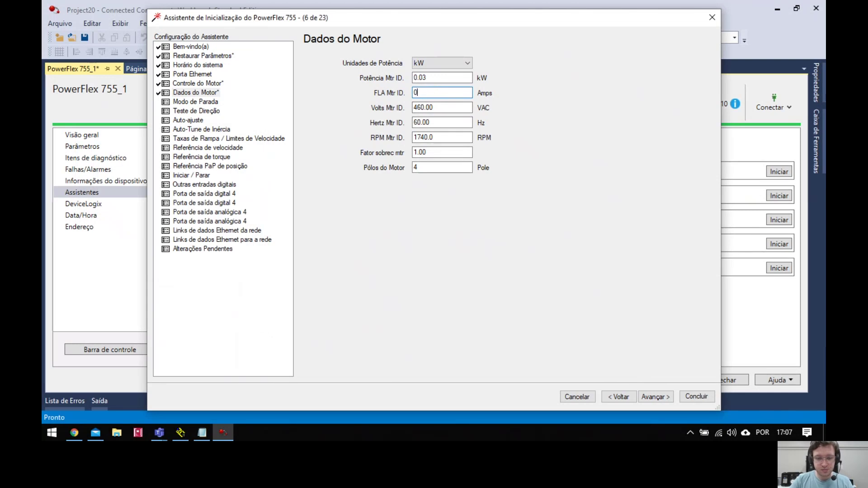
pyautogui.doubleClick(441, 107)
pyautogui.write('220')
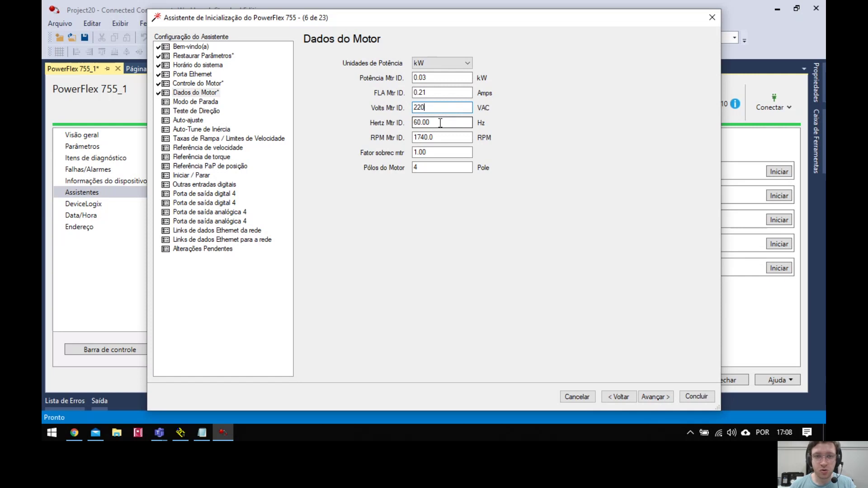
# Set the motor speed to 1600 RPM, keep the service factor, and continue to the stop mode settings.
pyautogui.doubleClick(434, 139)
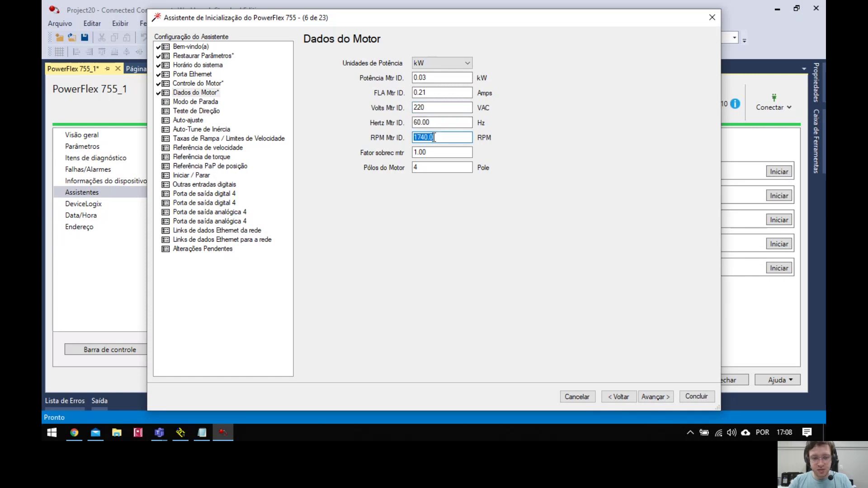
pyautogui.write('1')
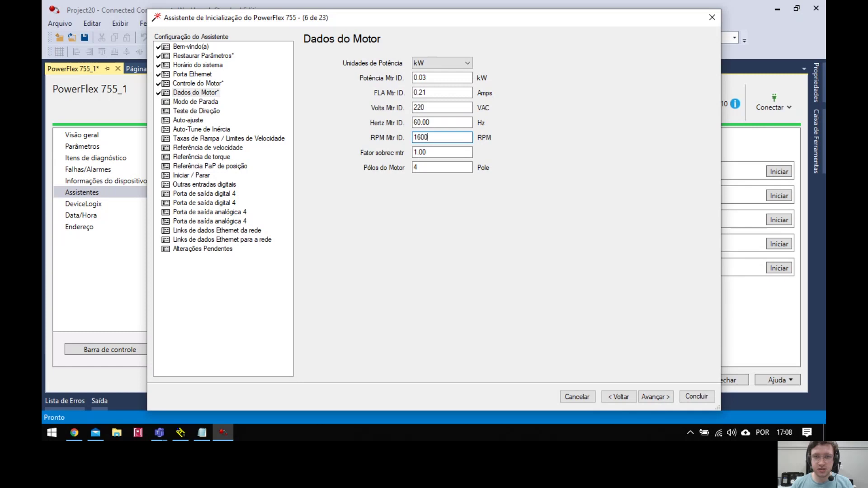
pyautogui.doubleClick(431, 152)
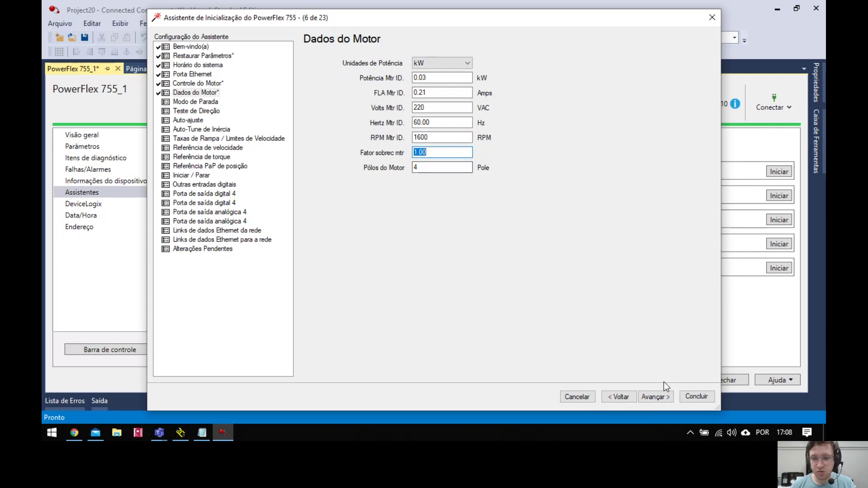
pyautogui.click(657, 397)
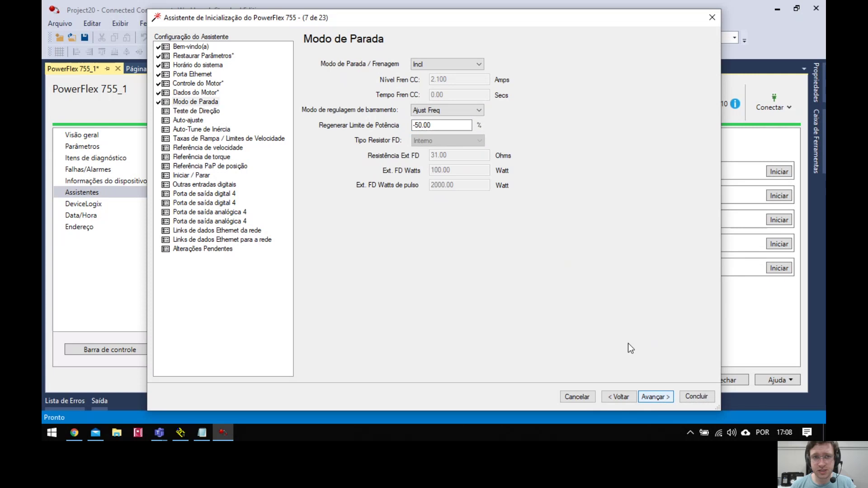
# Review the stop and braking mode options, keep Incl selected, and continue to the direction test.
pyautogui.click(476, 65)
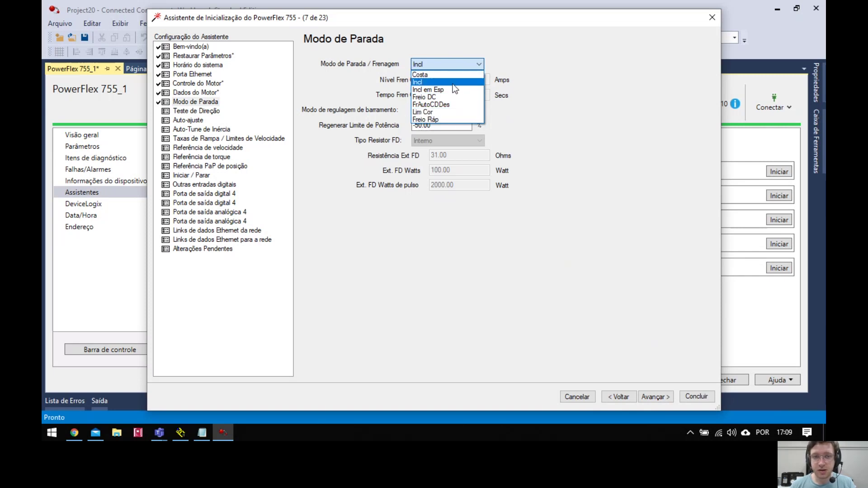
pyautogui.click(427, 83)
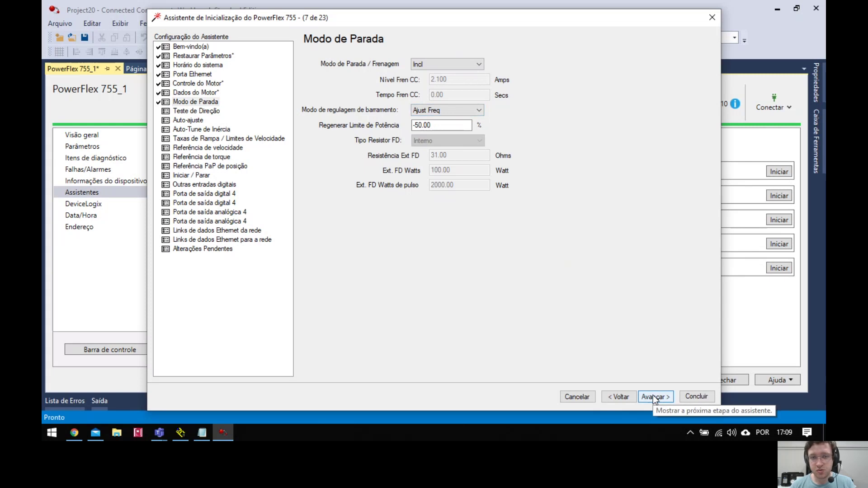
pyautogui.click(478, 65)
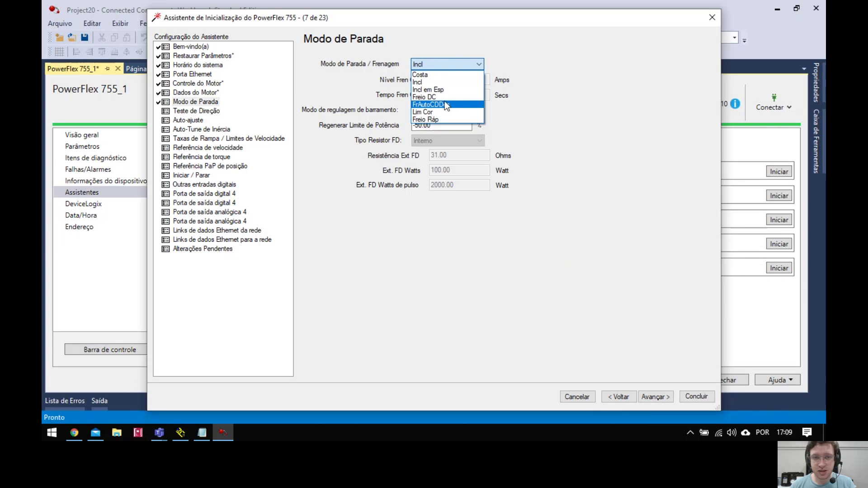
pyautogui.click(376, 241)
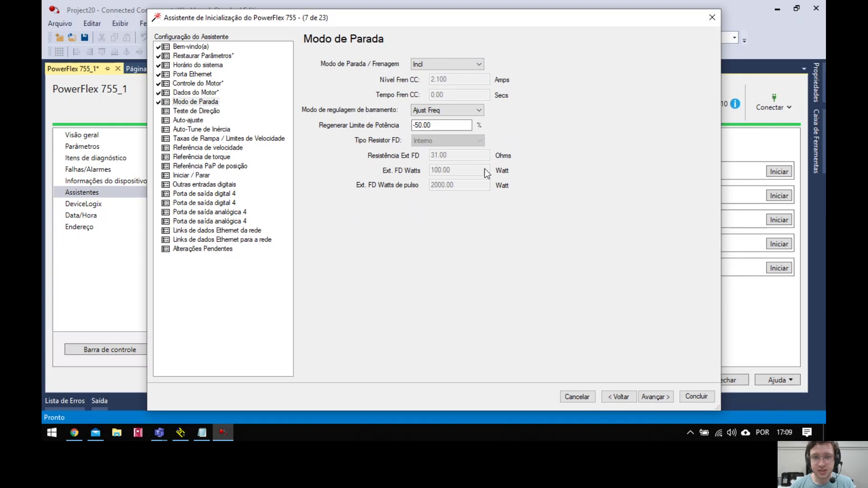
pyautogui.click(655, 397)
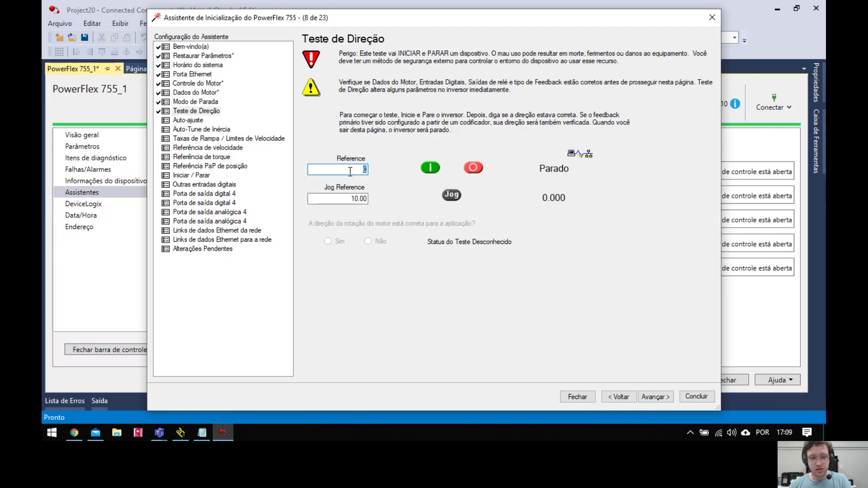
# Start the direction test at a reference of 5, watch the motor in the Teams video, and return to the wizard.
pyautogui.write('5')
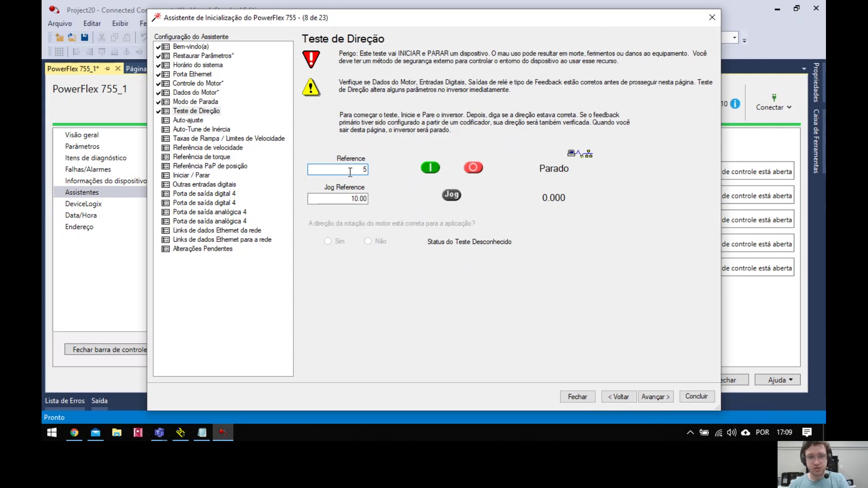
pyautogui.click(432, 168)
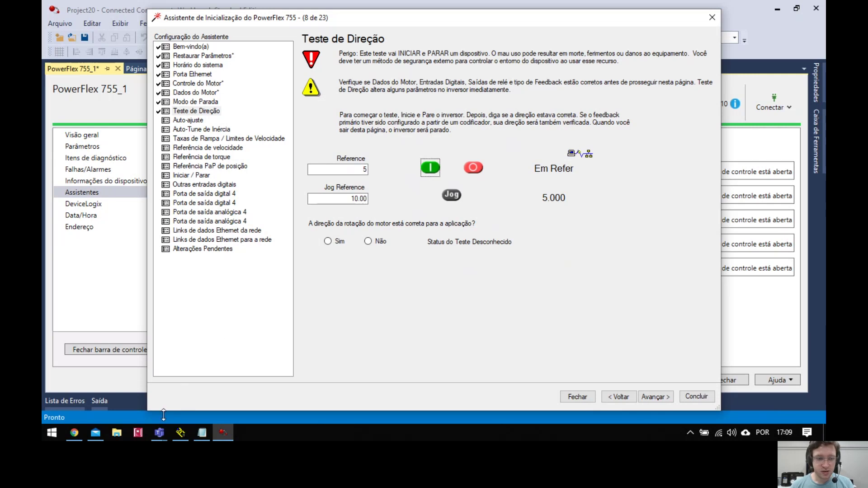
pyautogui.click(159, 433)
pyautogui.click(139, 368)
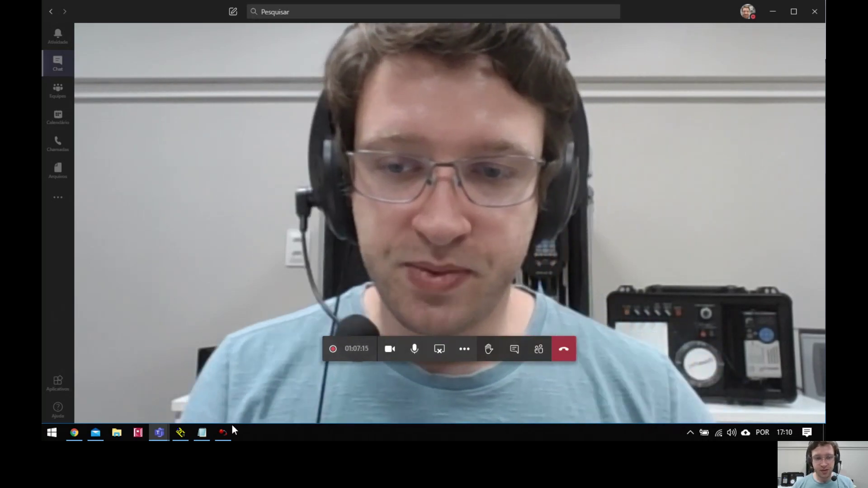
pyautogui.click(222, 433)
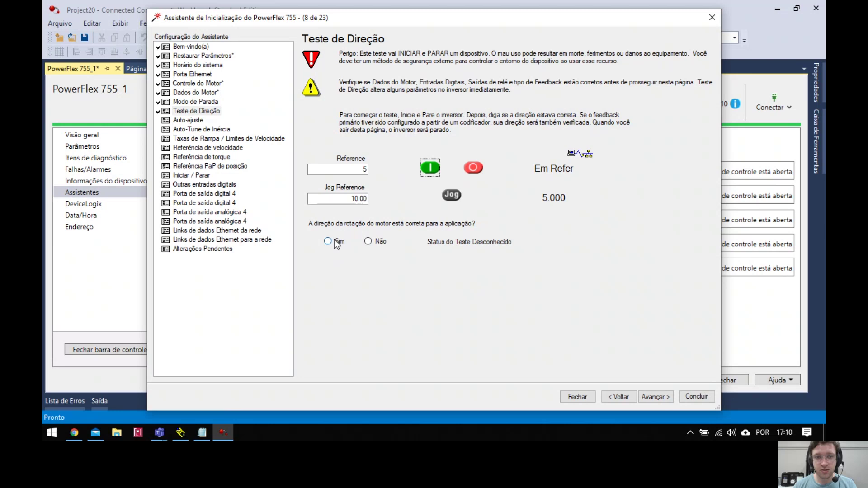
# Stop the motor, answer Sim to the rotation direction being correct, and continue to auto-tune.
pyautogui.click(477, 168)
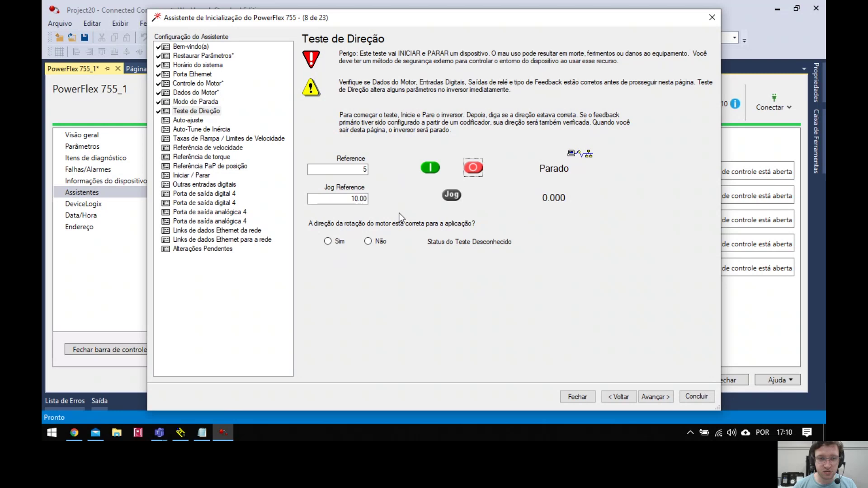
pyautogui.click(329, 241)
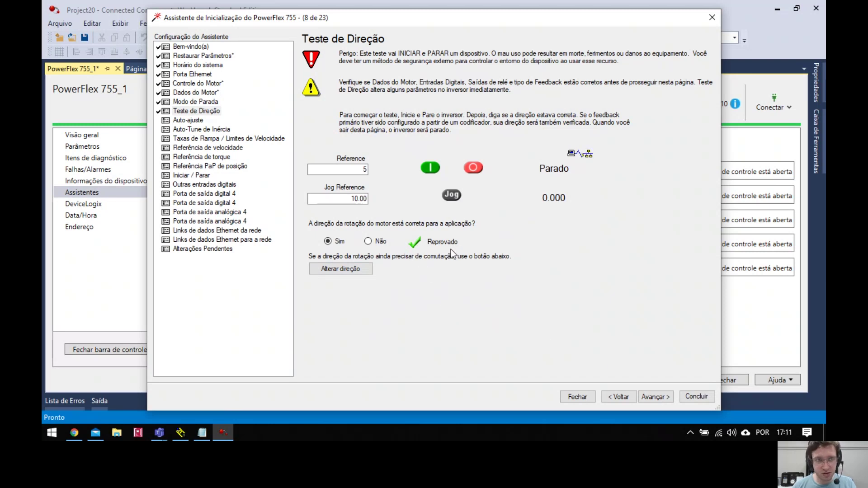
pyautogui.click(661, 397)
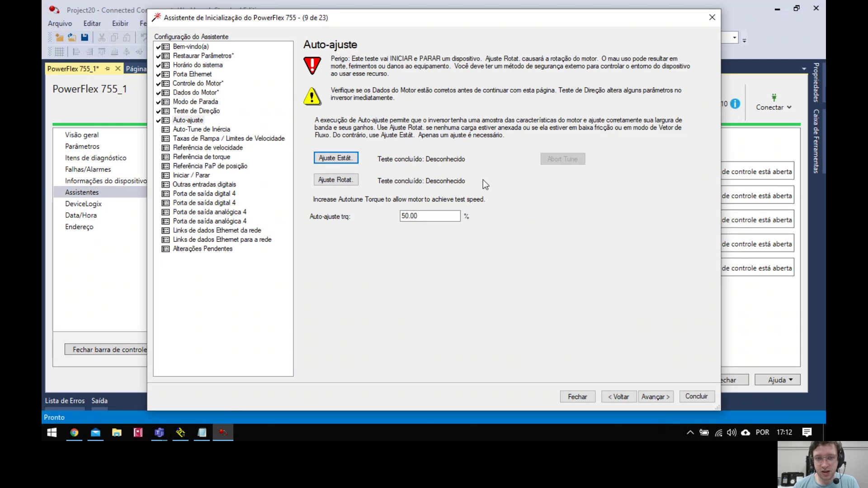
# Run the rotational auto-tune, checking the motor in the Teams video during and after the test.
pyautogui.click(340, 181)
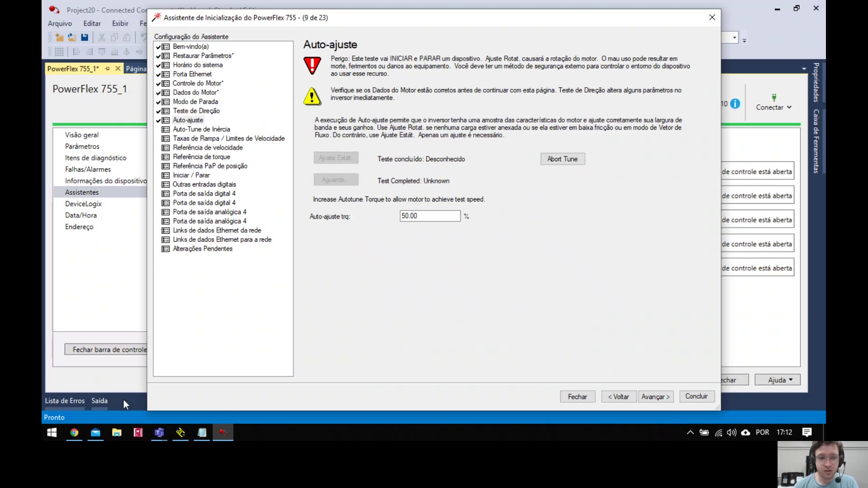
pyautogui.click(164, 433)
pyautogui.click(122, 361)
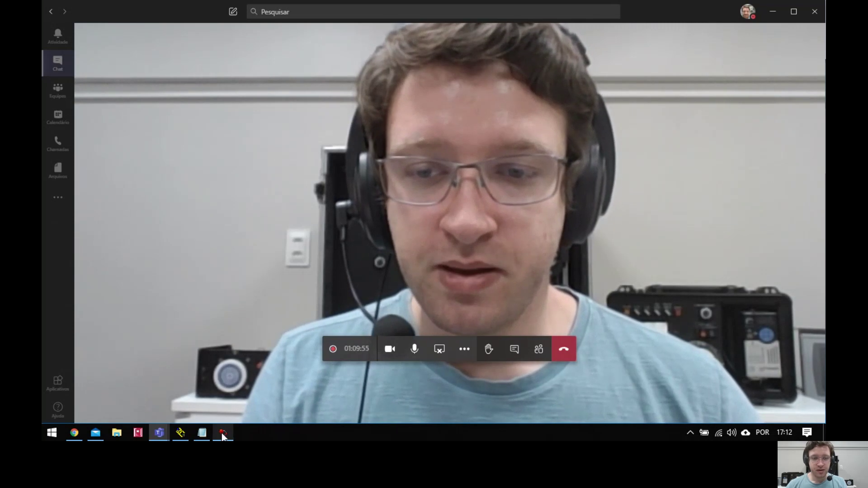
pyautogui.moveTo(221, 433)
pyautogui.click(226, 393)
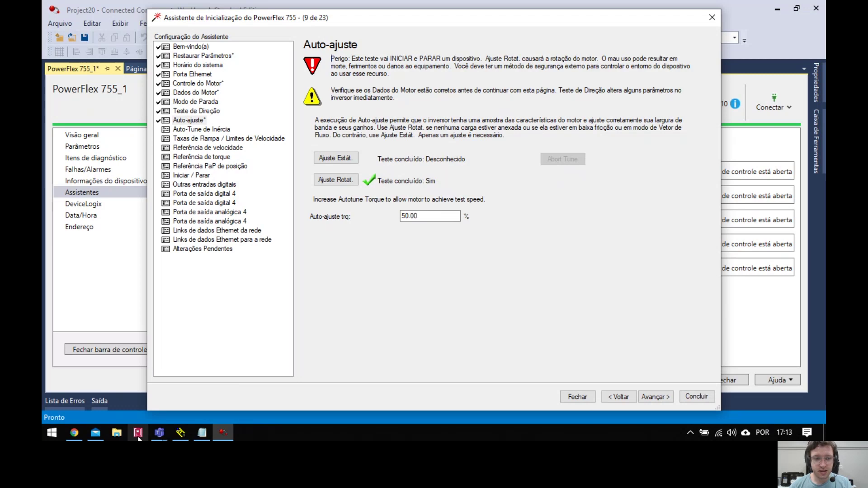
pyautogui.click(160, 432)
pyautogui.click(138, 364)
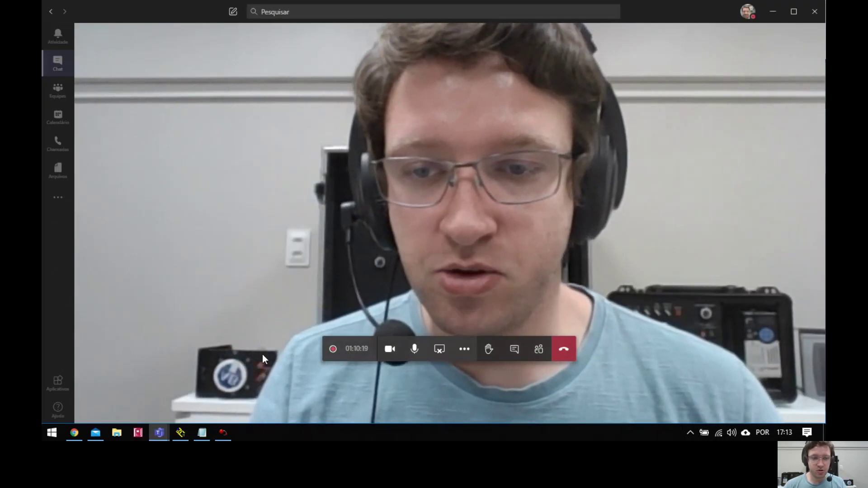
pyautogui.click(223, 432)
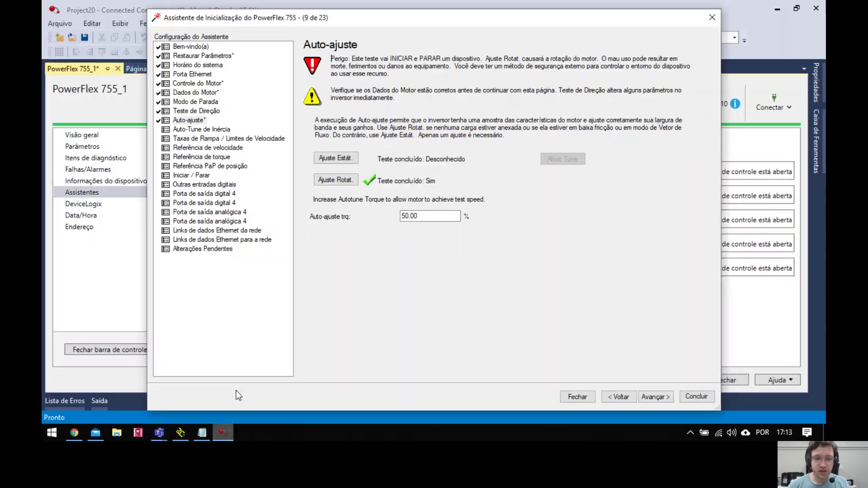
# Continue past the inertia auto-tune, and set the maximum forward speed to 60 Hz.
pyautogui.click(661, 398)
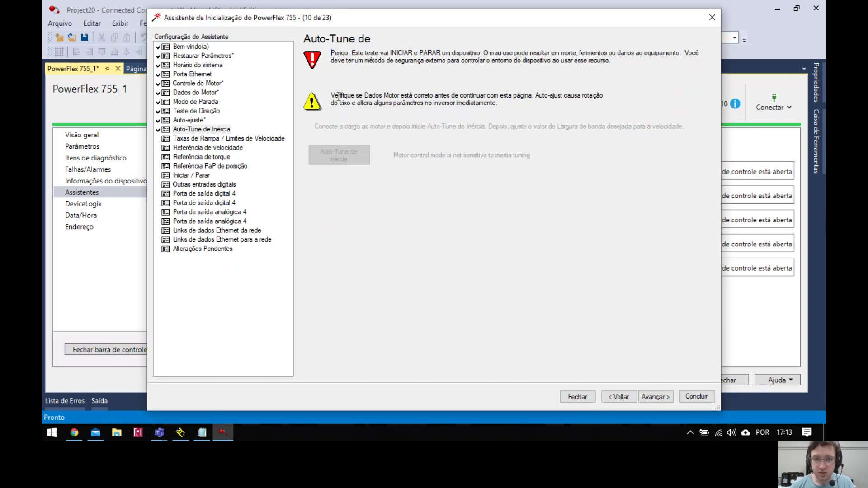
pyautogui.click(654, 398)
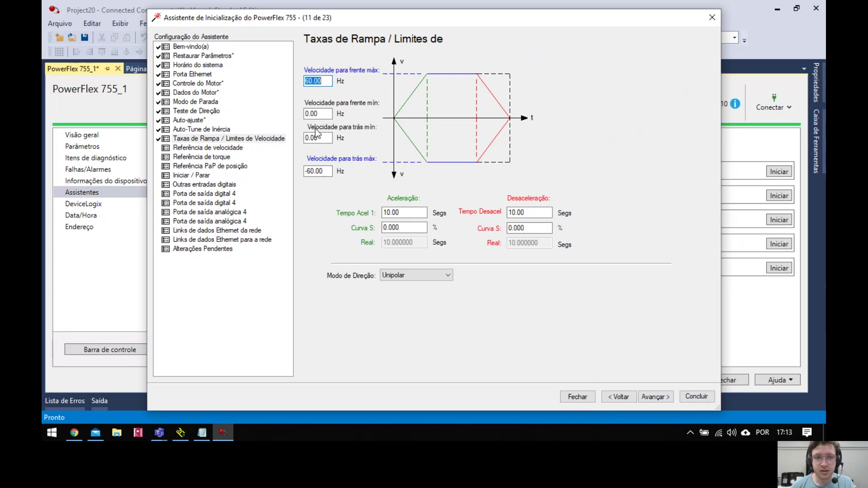
pyautogui.write('60')
pyautogui.click(322, 113)
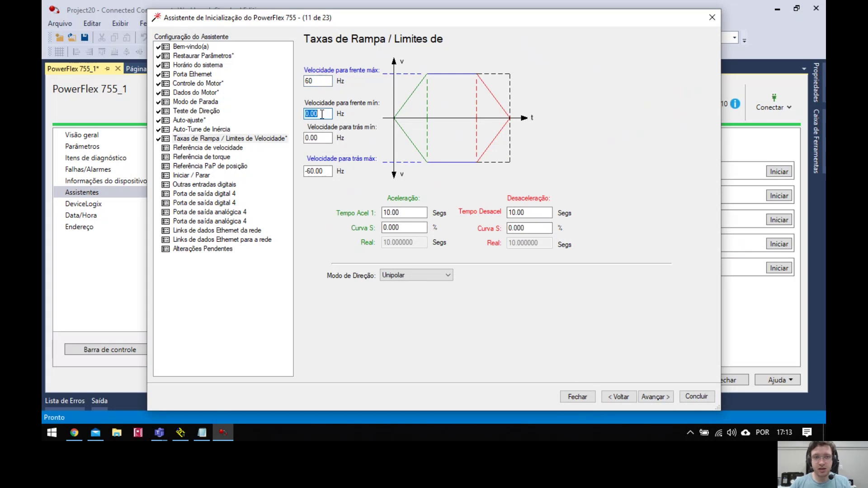